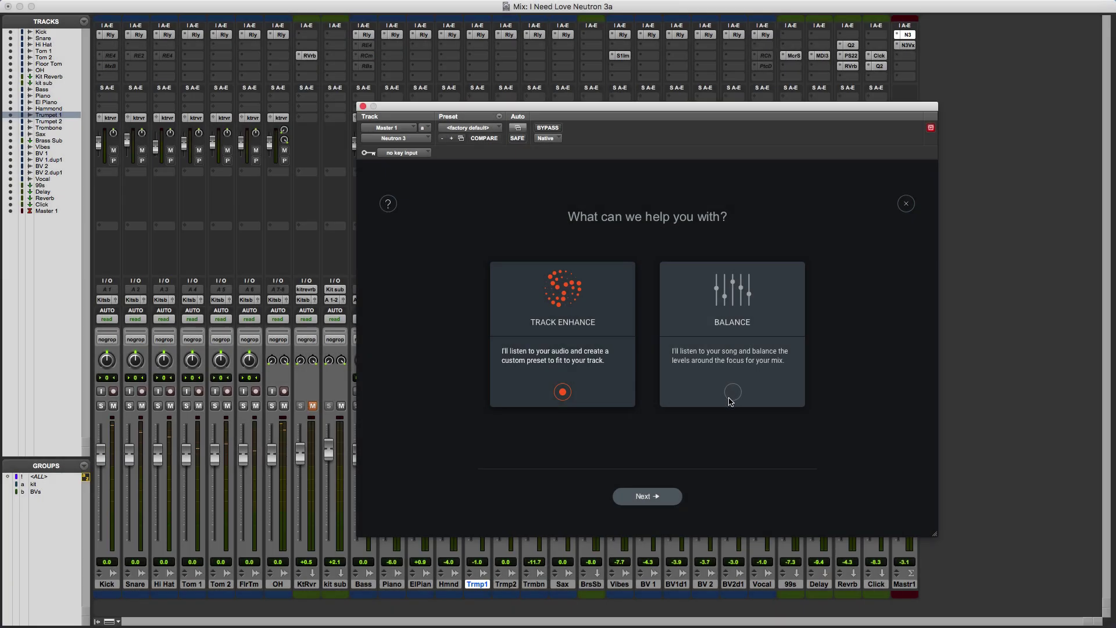
Run Neutron's Balance assistant while the song plays, then raise the Focus group to 1.9 dB
left_click(733, 392)
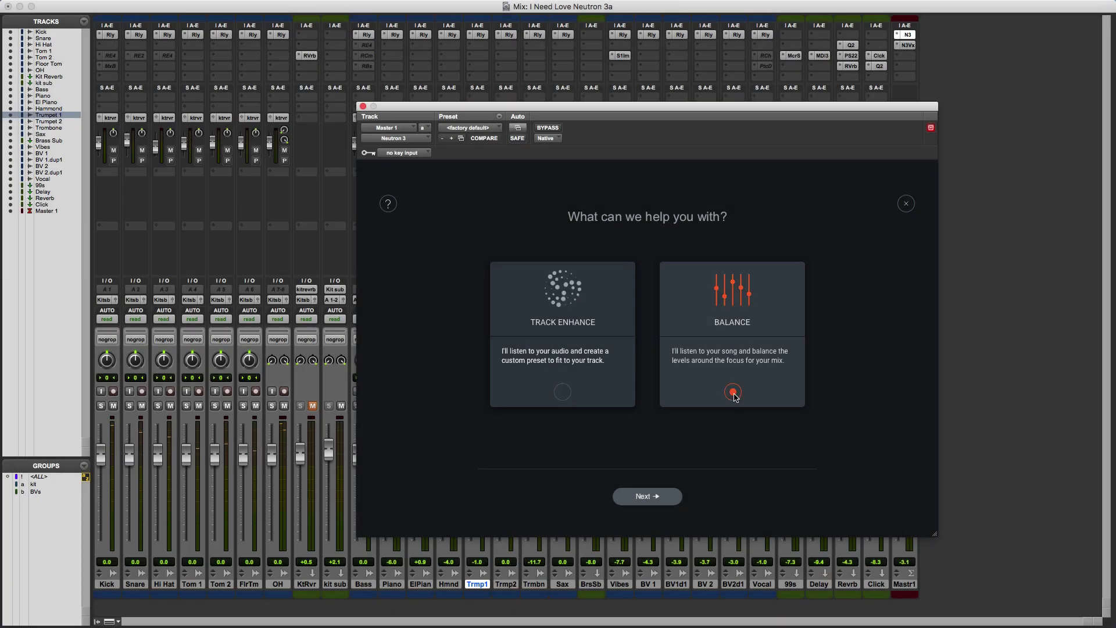
left_click(634, 494)
key("space")
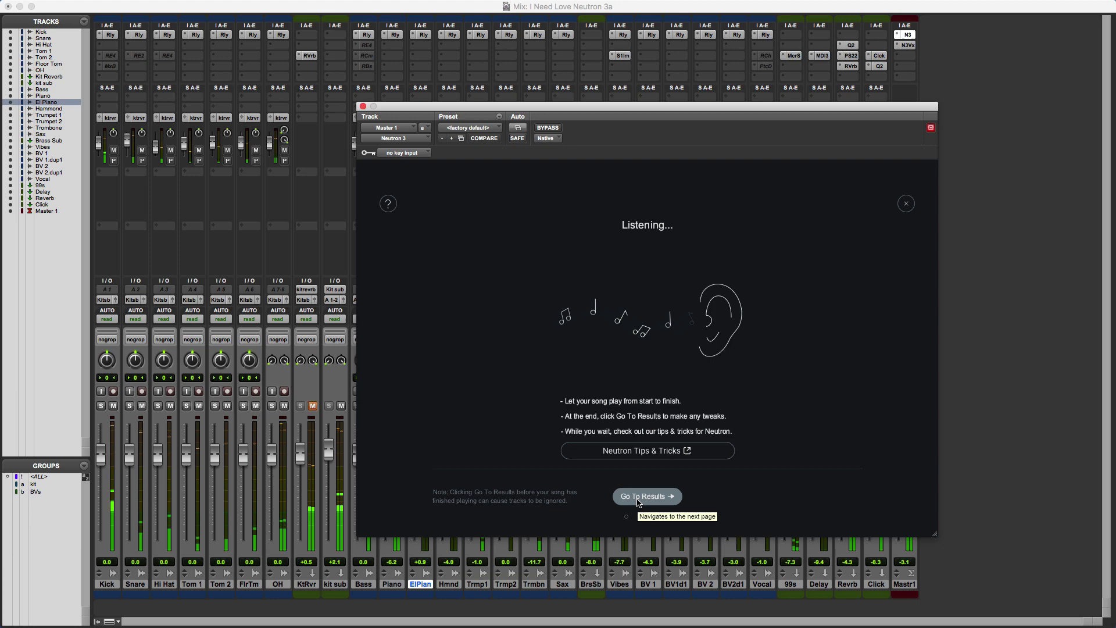
left_click(639, 498)
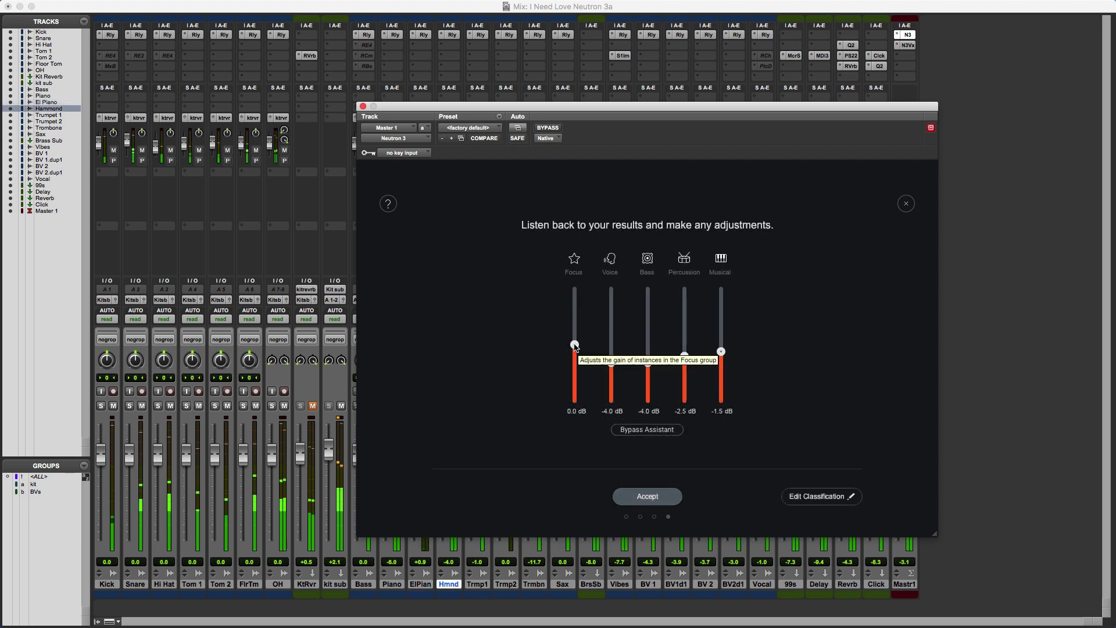
left_click_drag(574, 345, 575, 340)
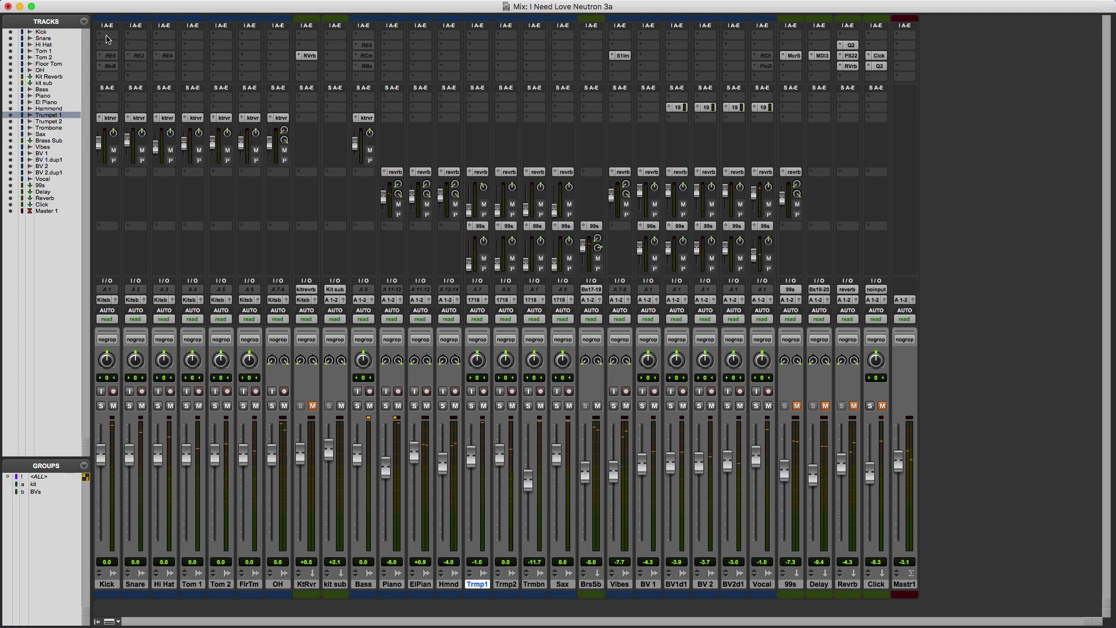
Browse the Kick insert's iZotope plug-ins without adding one, then move the Kick Relay window right
left_click(106, 39)
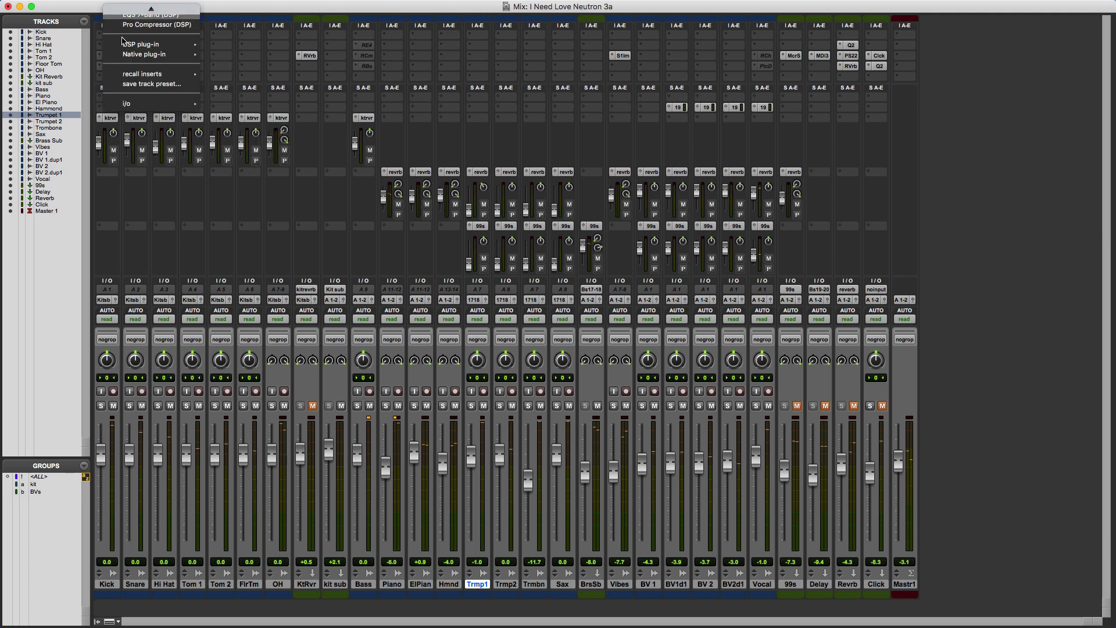
mouse_move(125, 47)
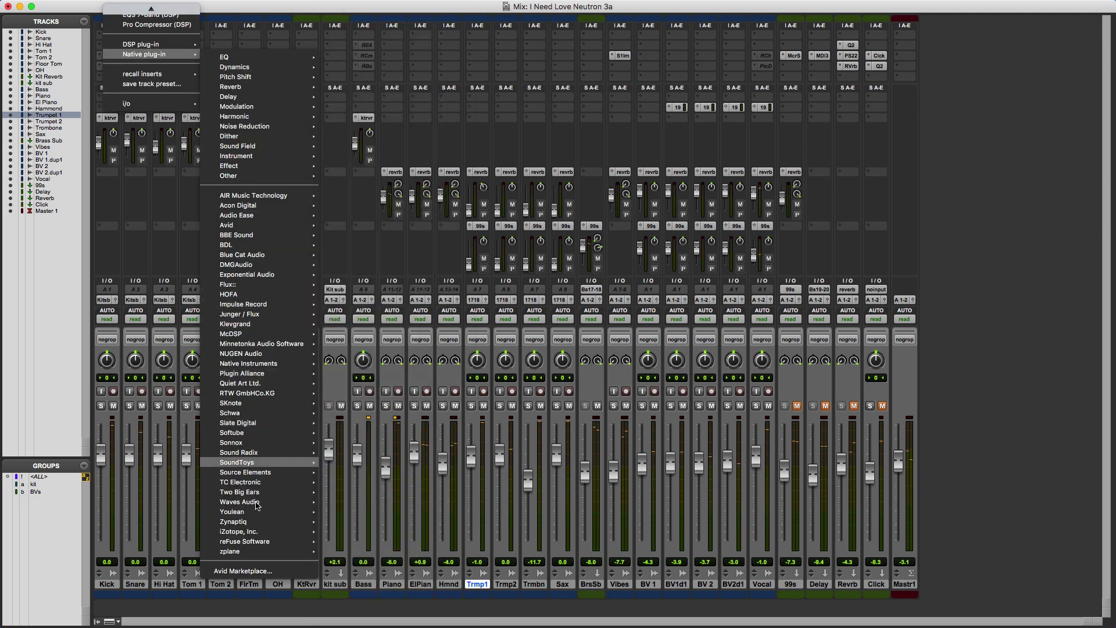
mouse_move(256, 522)
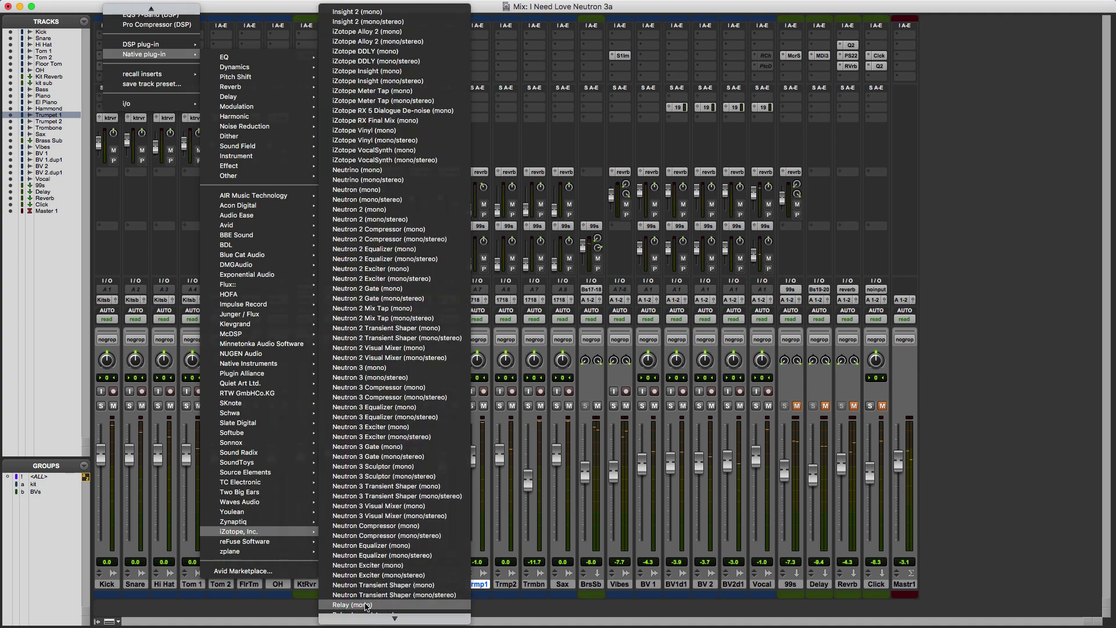
key("Escape")
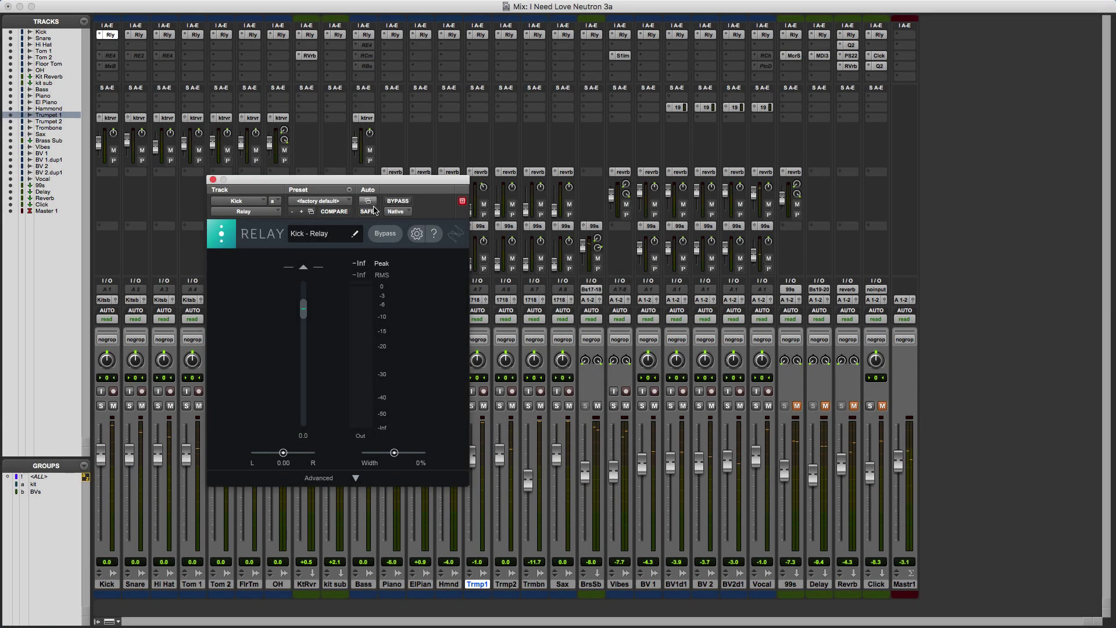
left_click_drag(273, 183, 1010, 221)
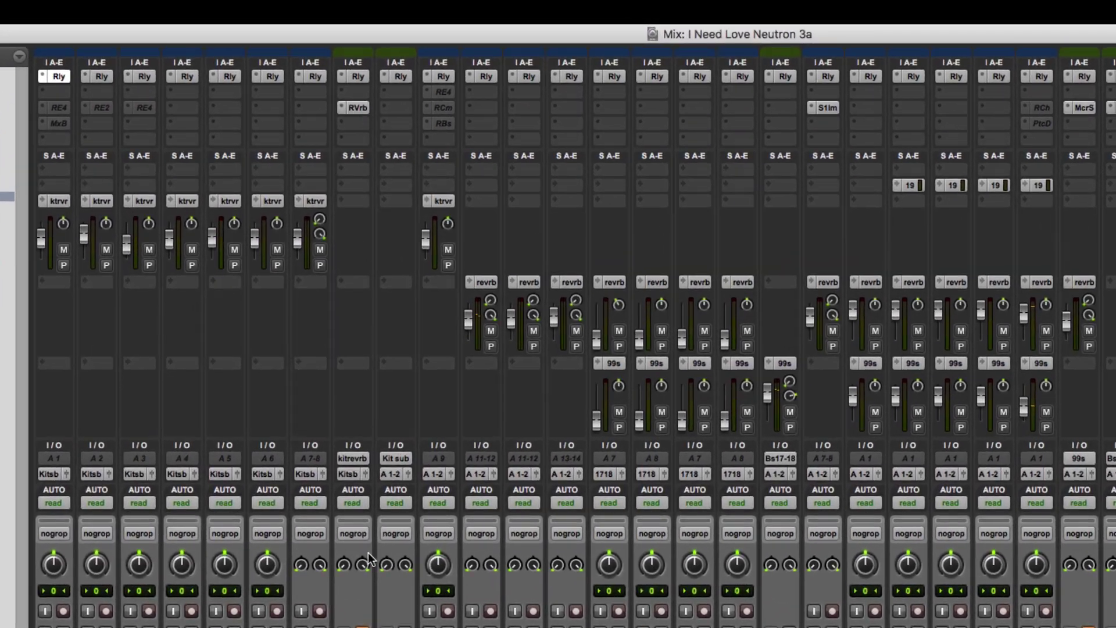
Set the KtRvr and kit sub Relay inserts to 'no insert'
left_click(346, 74)
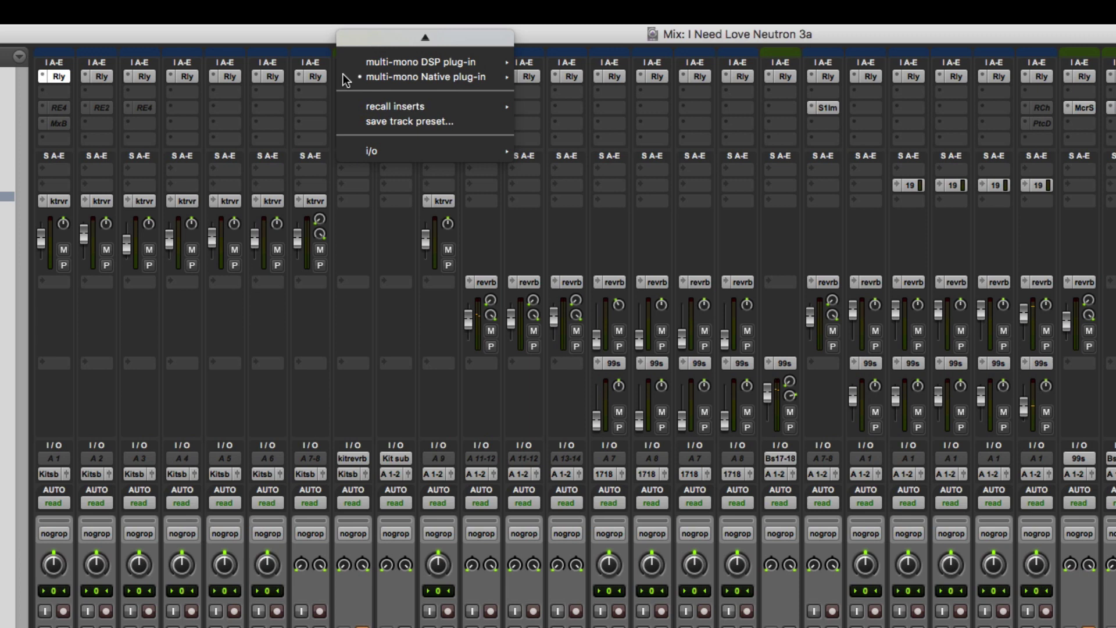
mouse_move(374, 36)
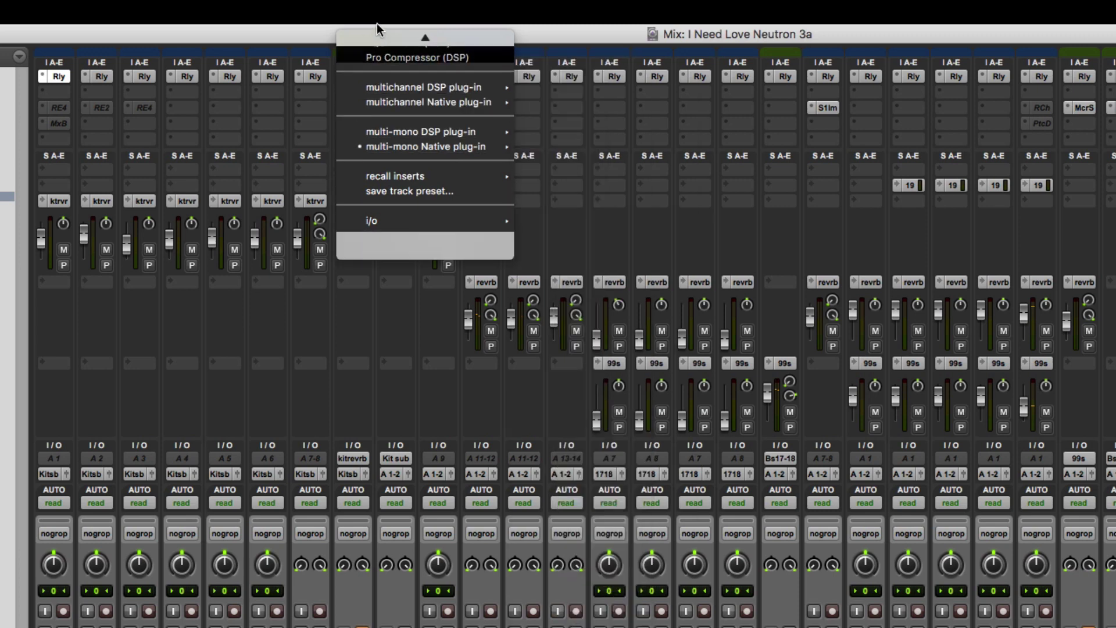
left_click(391, 42)
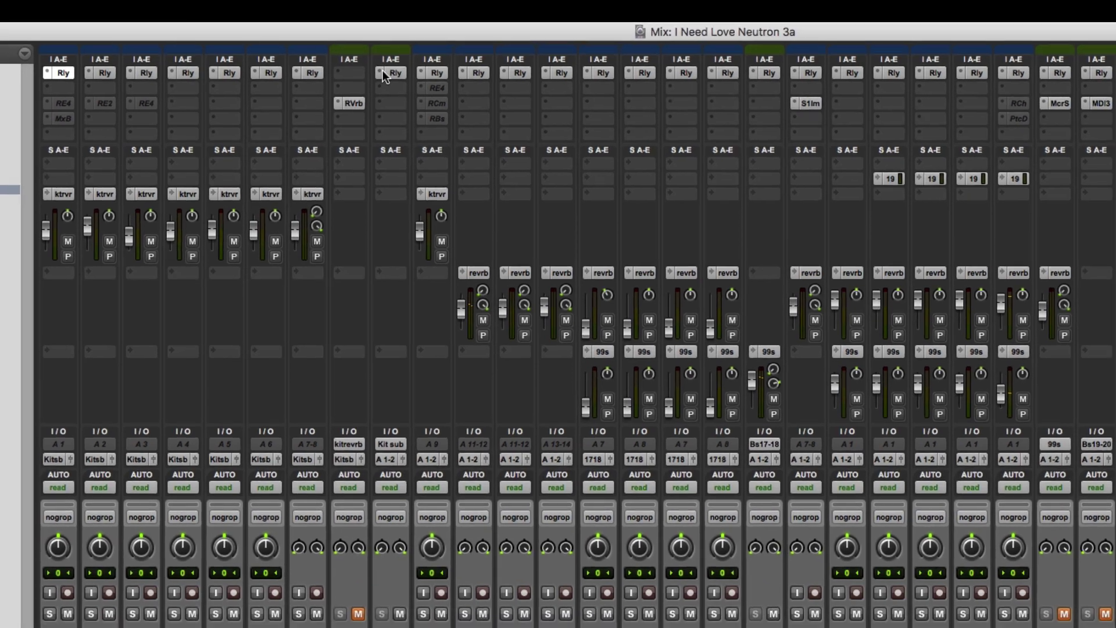
left_click(389, 76)
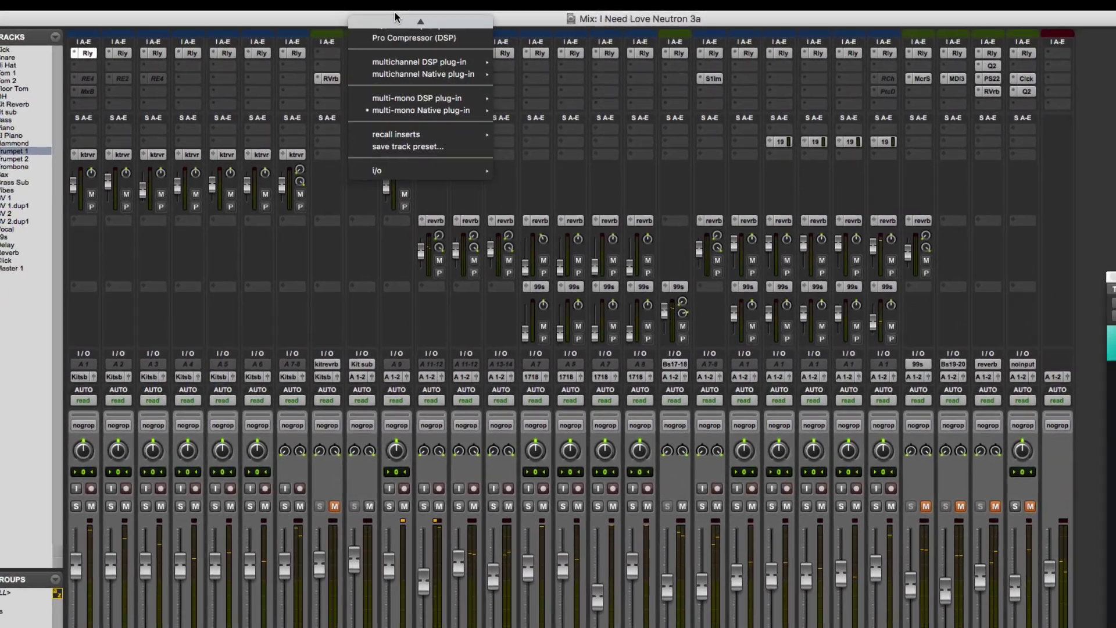
left_click(388, 44)
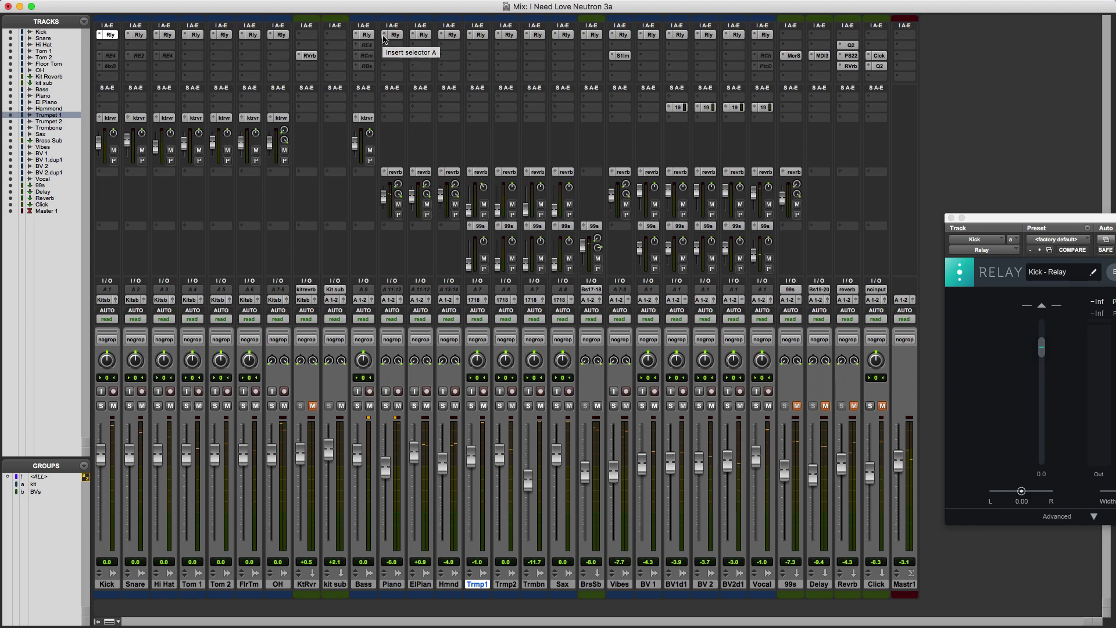
Show the Piano channel's Relay in the plug-in window and move it clear of the channels
left_click(386, 37)
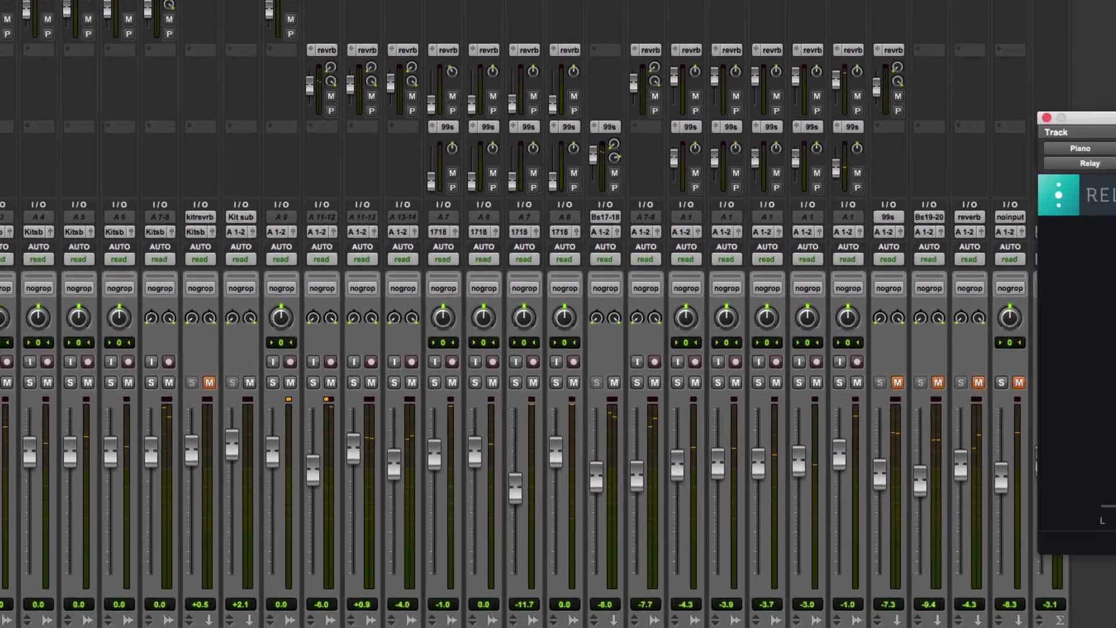
left_click_drag(1096, 142, 477, 133)
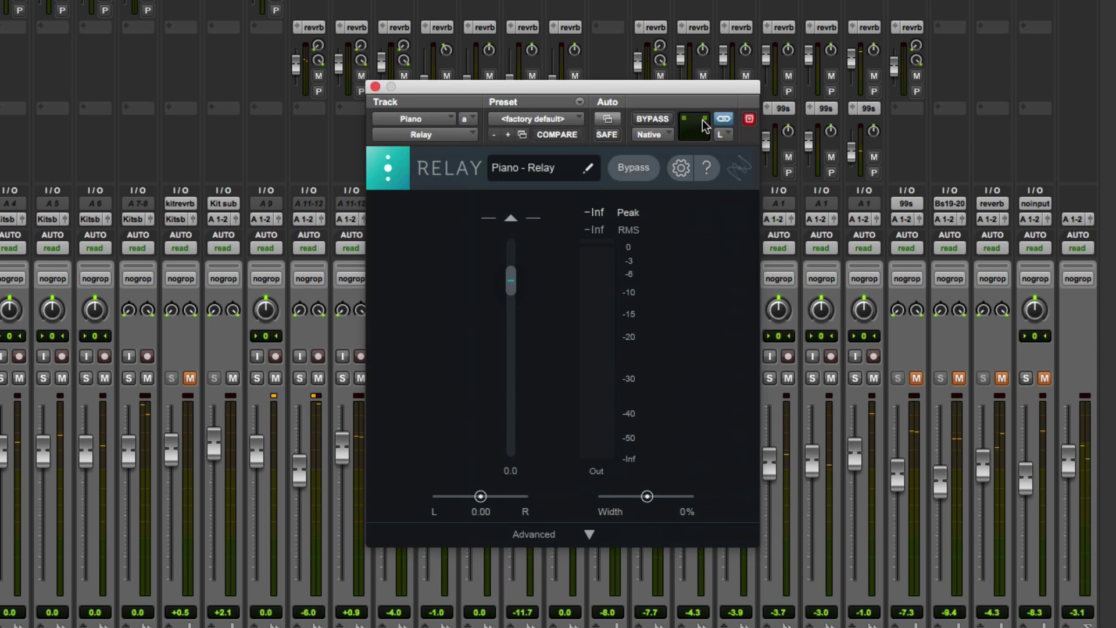
left_click_drag(525, 87, 702, 88)
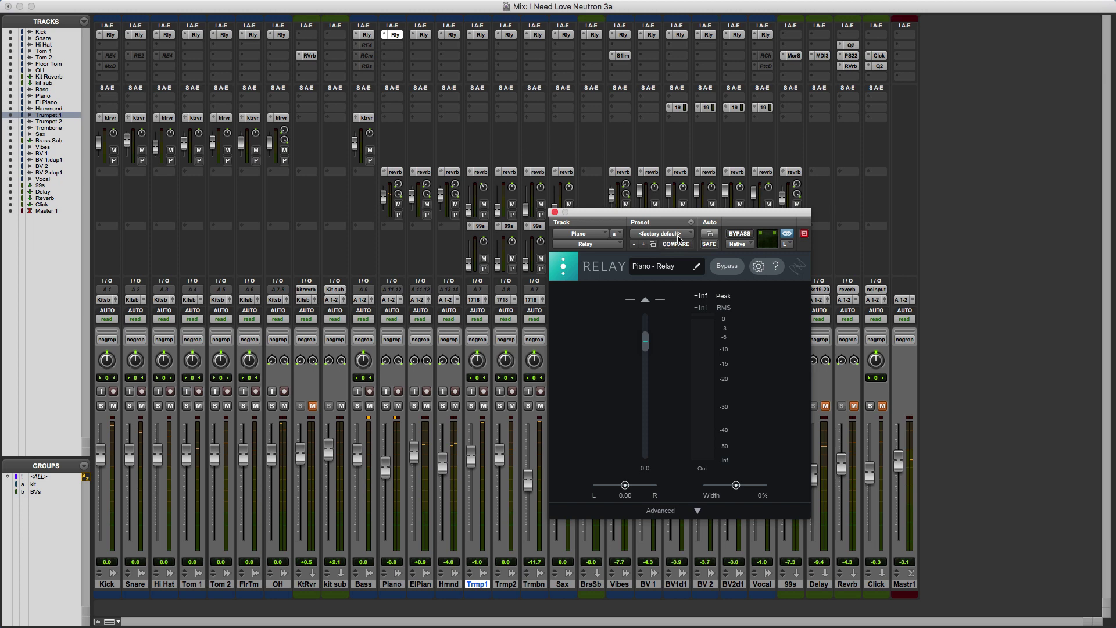
Load stereo iZotope Relay on the Piano and Vibes channels, then close the Relay window
left_click(618, 245)
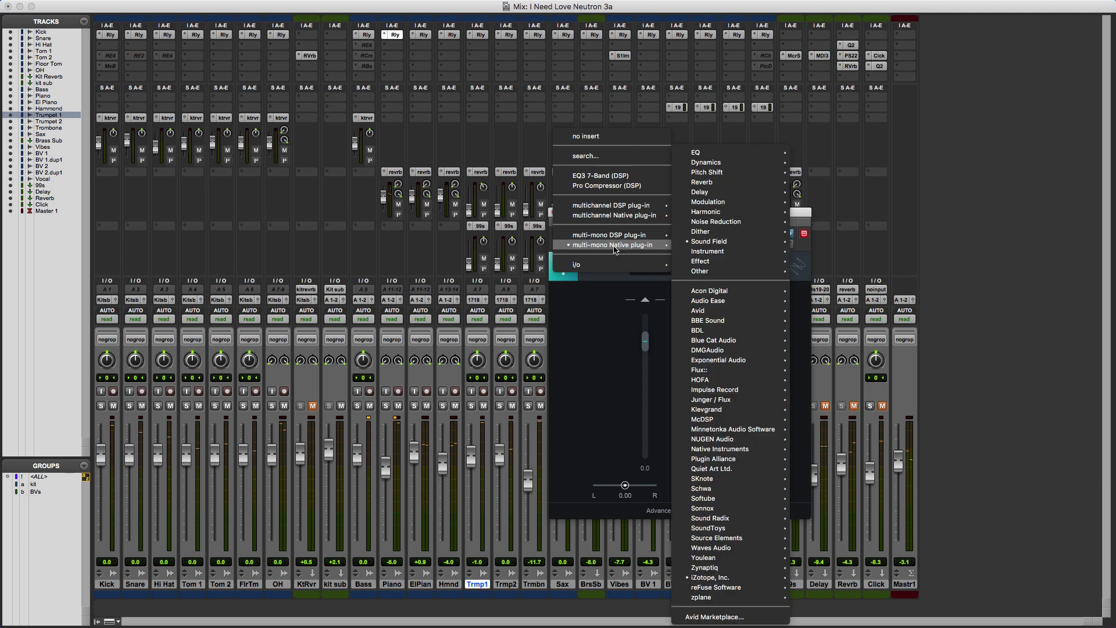
mouse_move(621, 219)
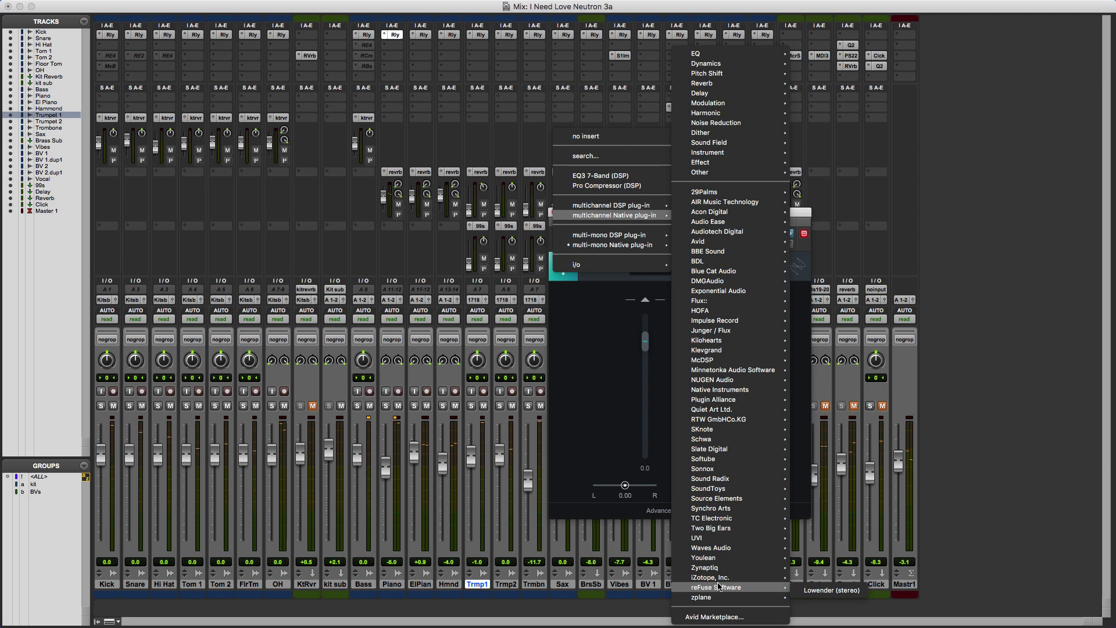
mouse_move(715, 580)
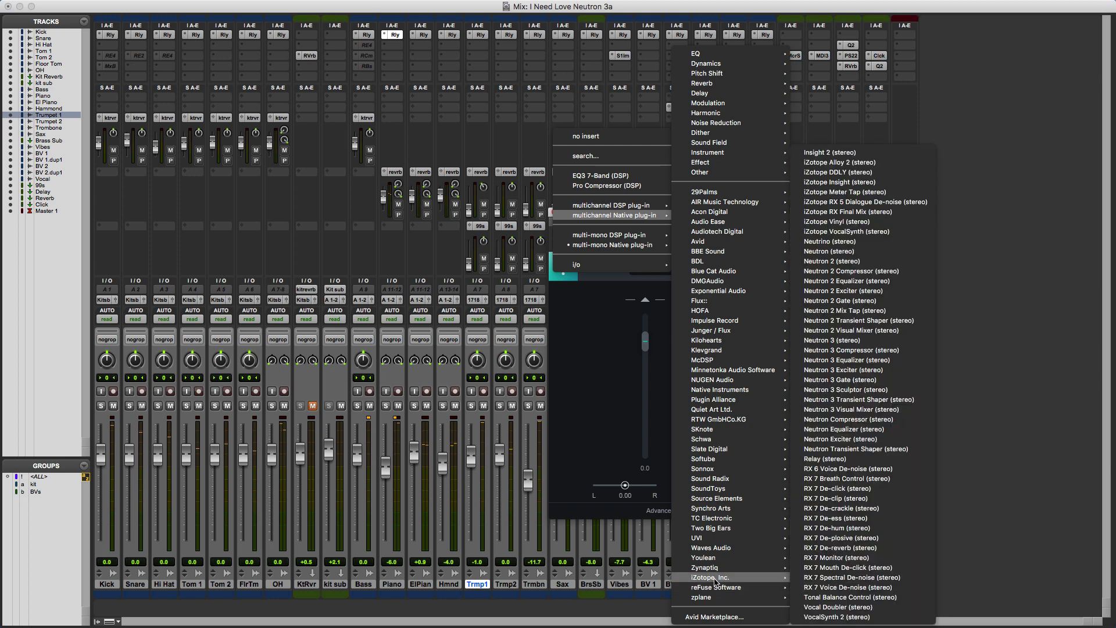
left_click(848, 461)
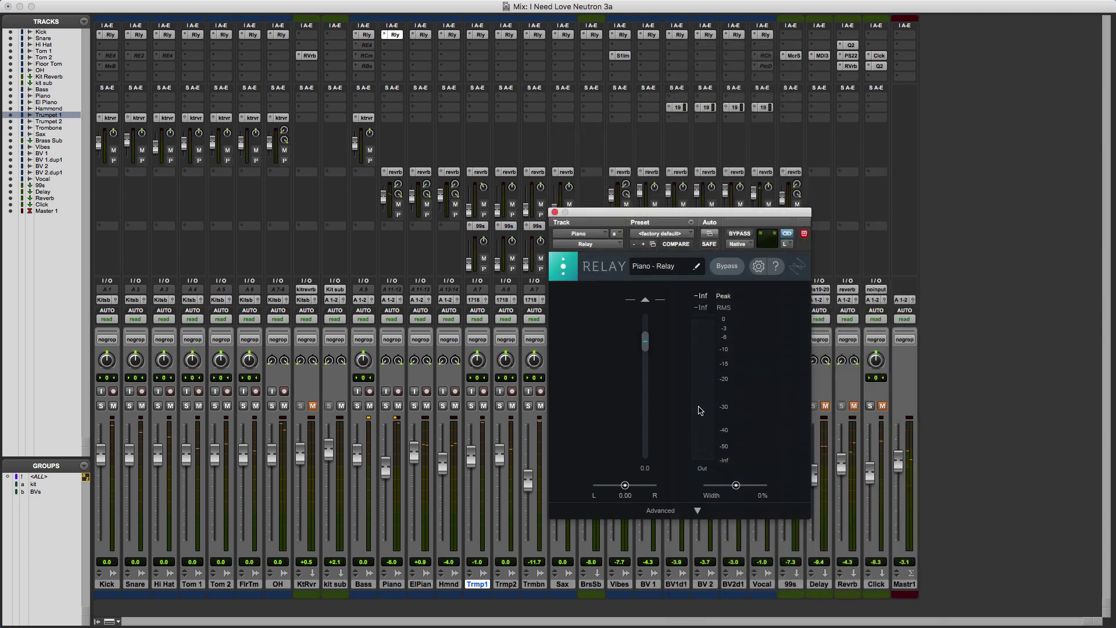
left_click(609, 230)
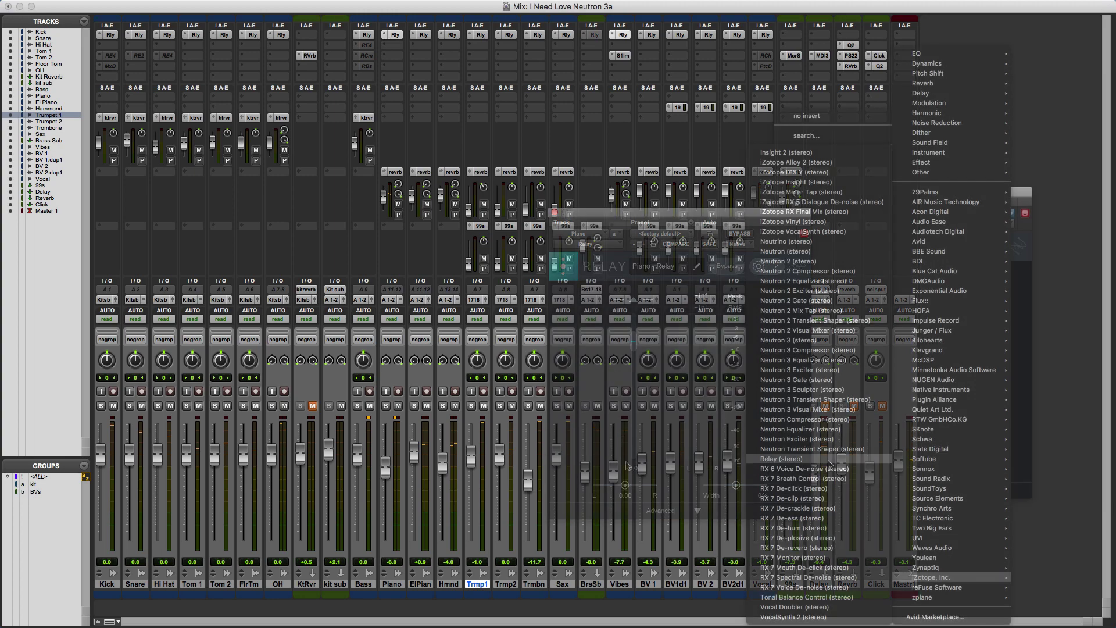
left_click(829, 461)
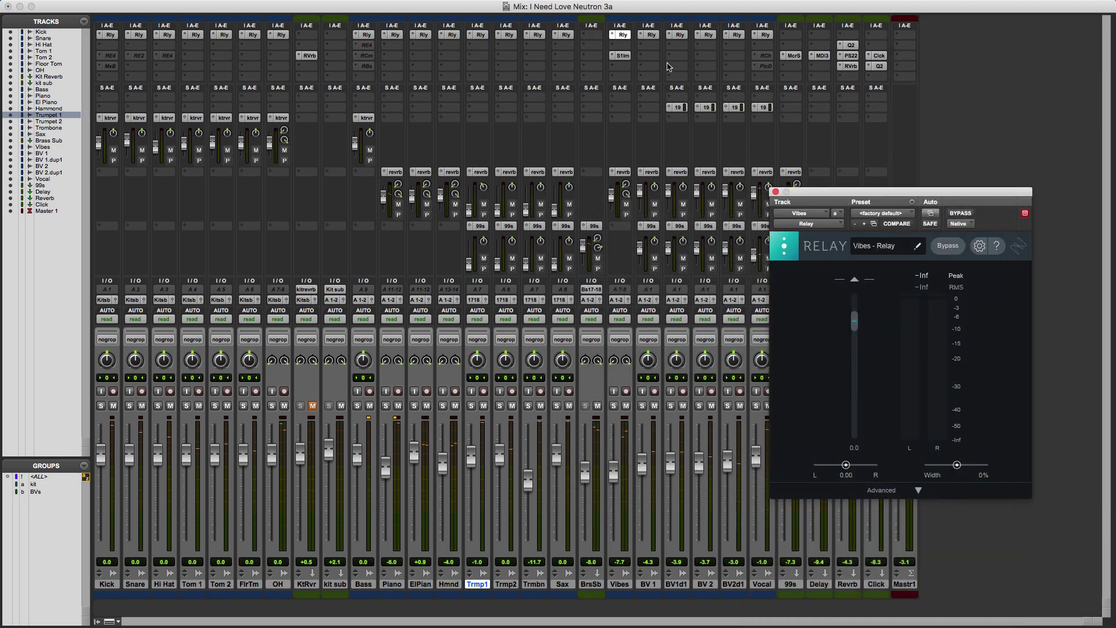
left_click(776, 192)
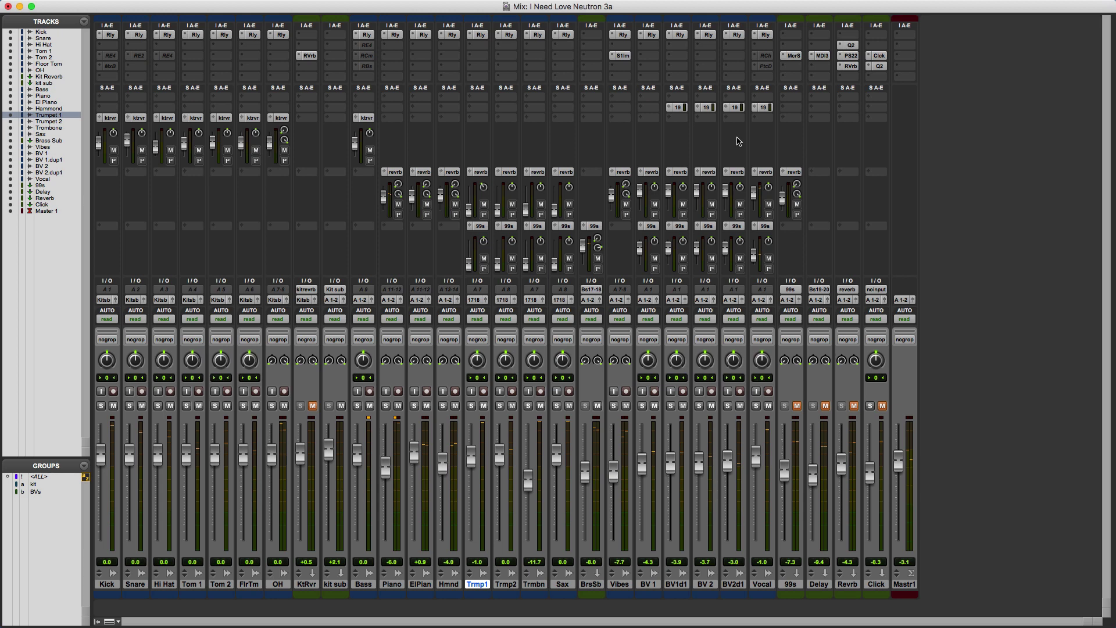
Insert Neutron 3 (stereo) on Master 1's first insert and close its window
left_click(904, 37)
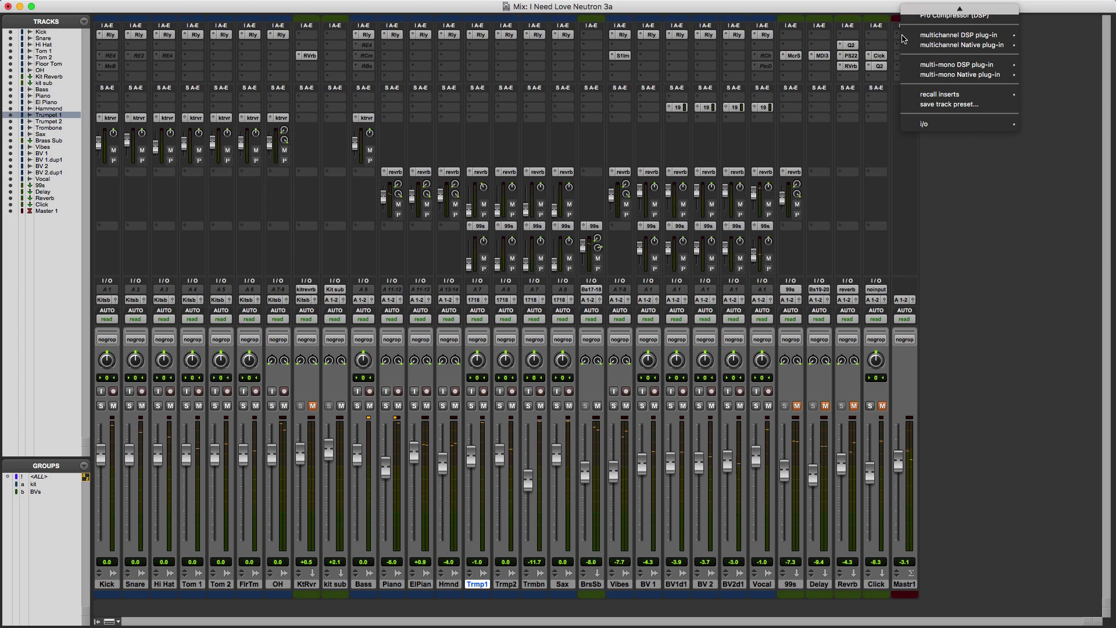
mouse_move(904, 38)
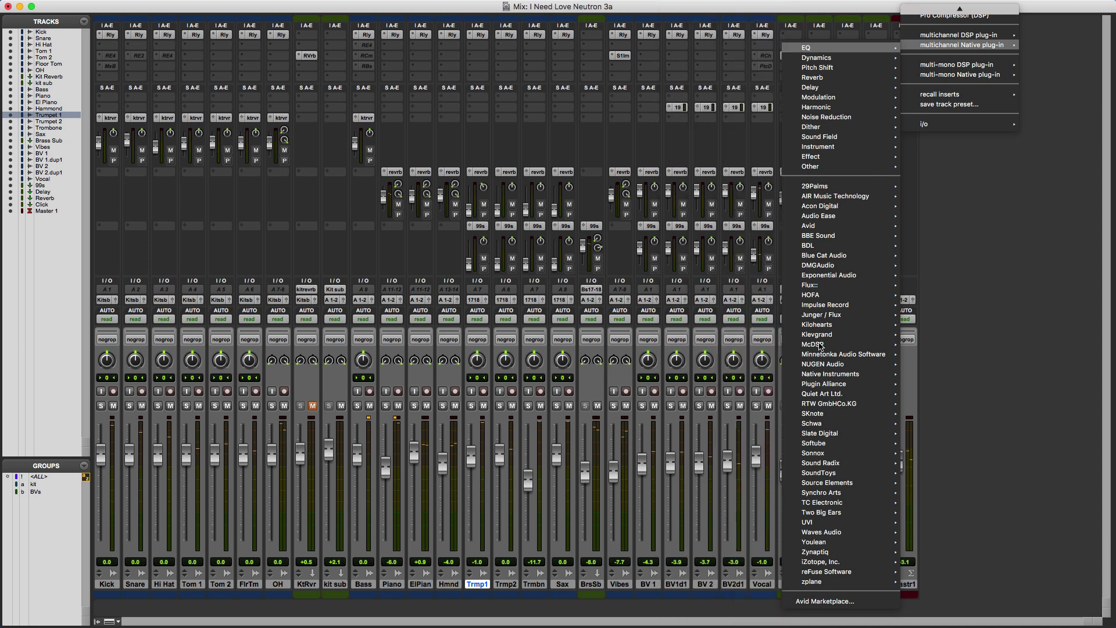
mouse_move(823, 379)
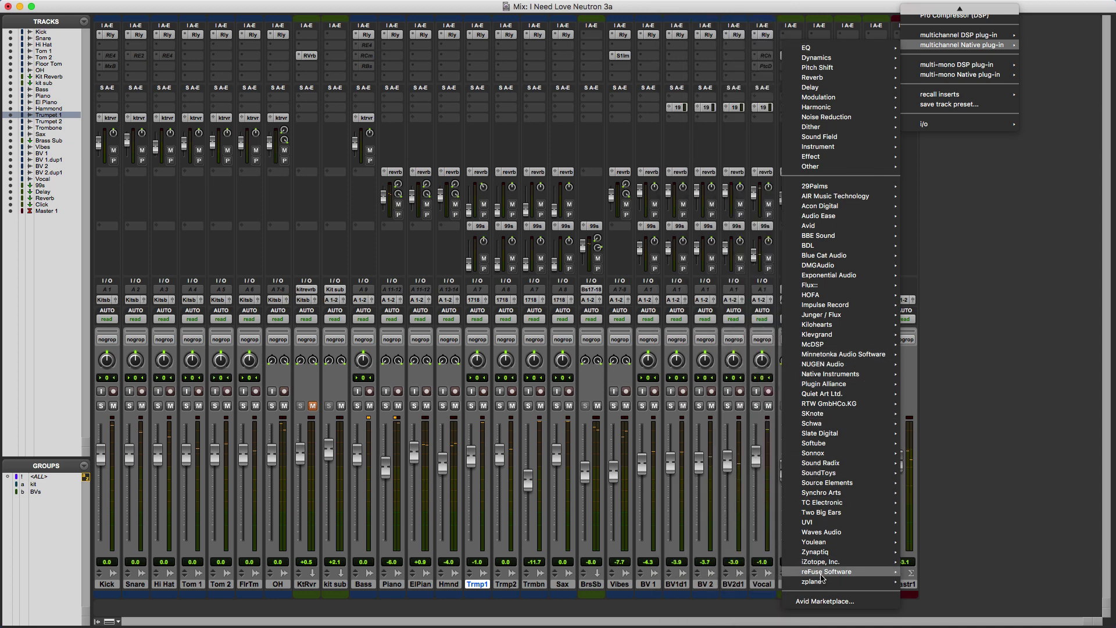
mouse_move(822, 566)
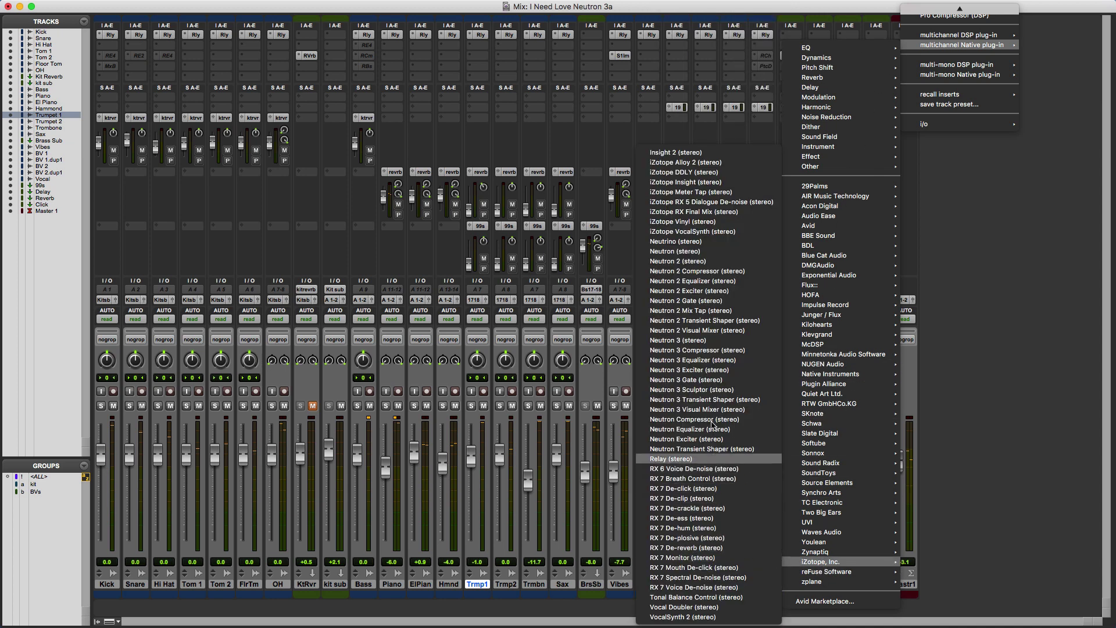
left_click(676, 342)
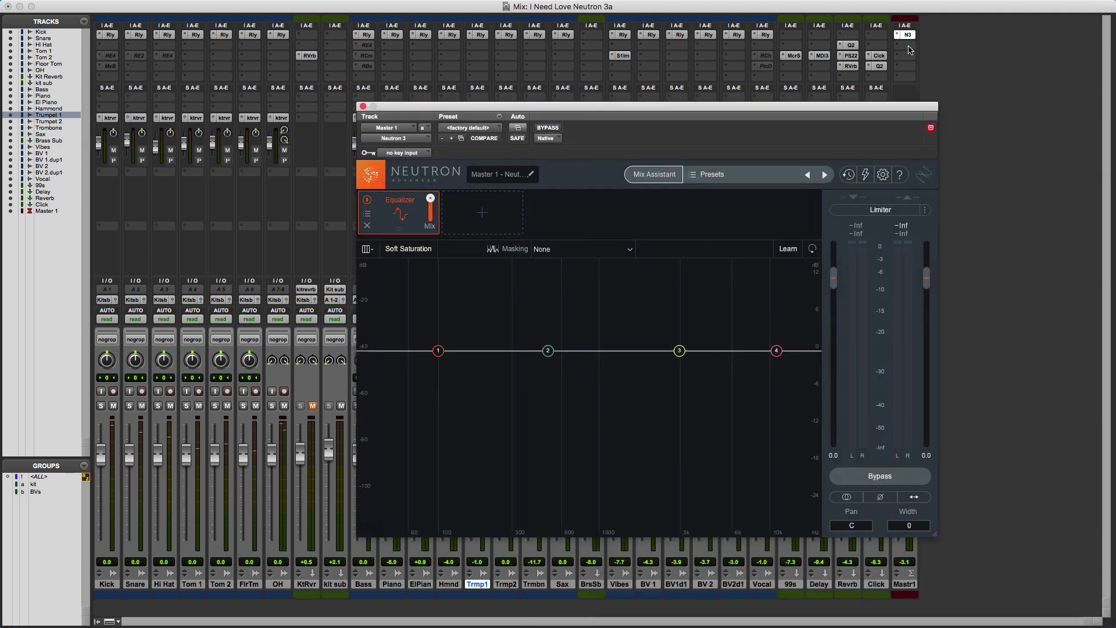
left_click(362, 106)
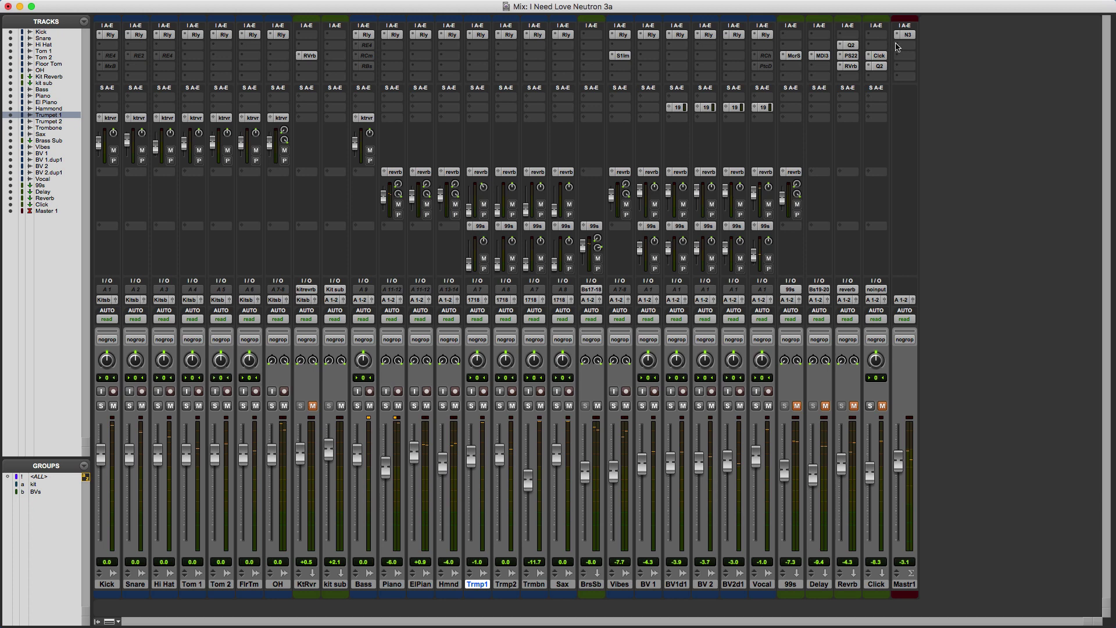
Add Neutron 3 Visual Mixer (stereo) on Master 1's second insert and close its window
left_click(898, 47)
mouse_move(923, 57)
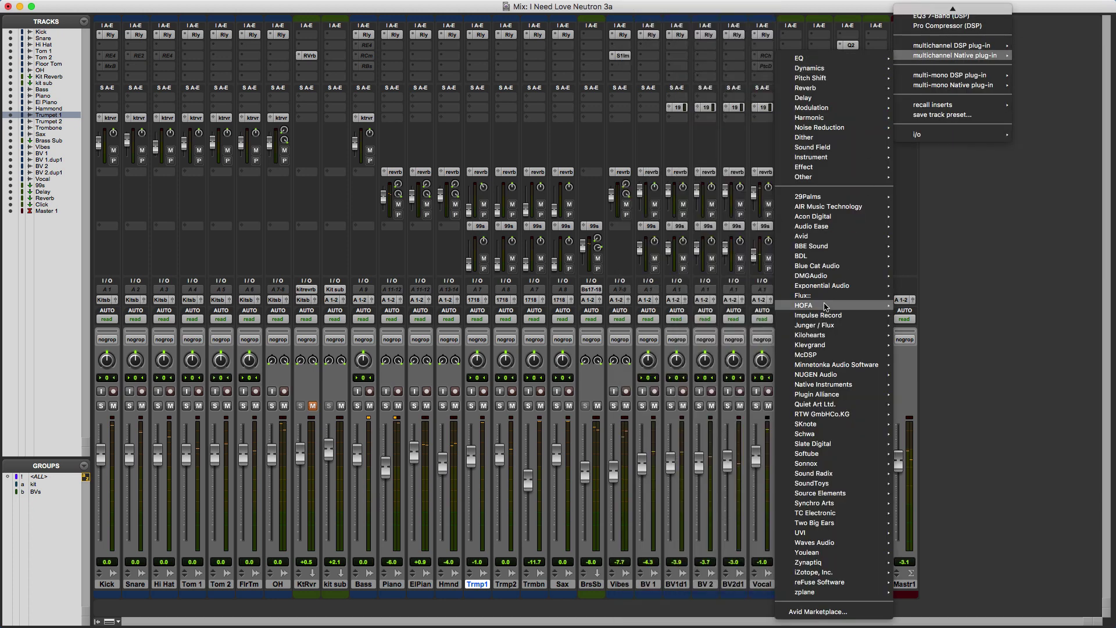
mouse_move(824, 575)
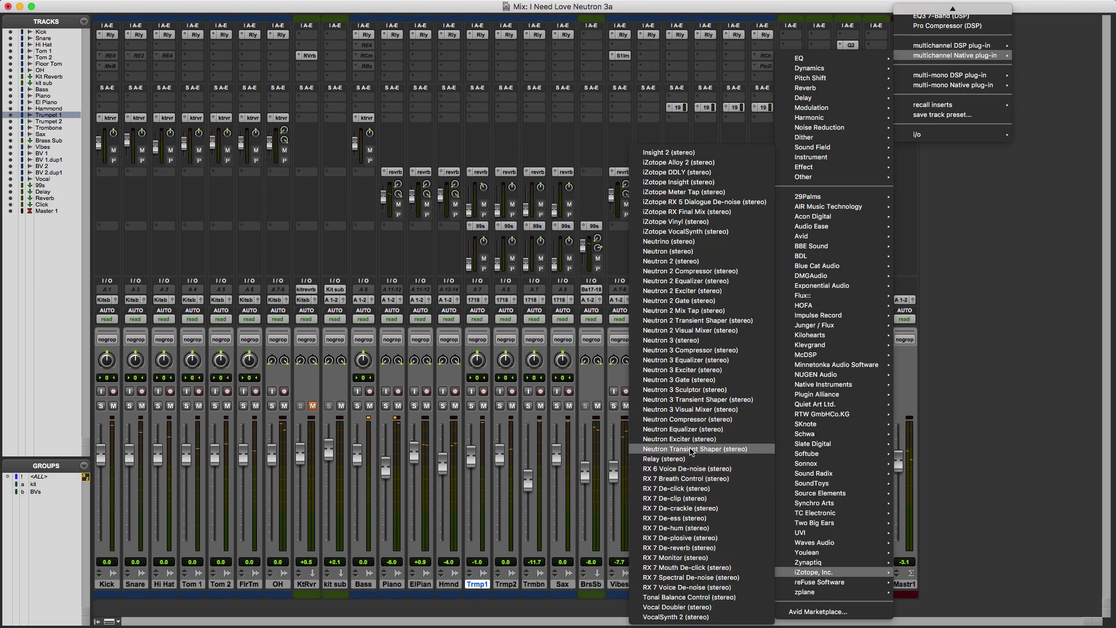
left_click(694, 409)
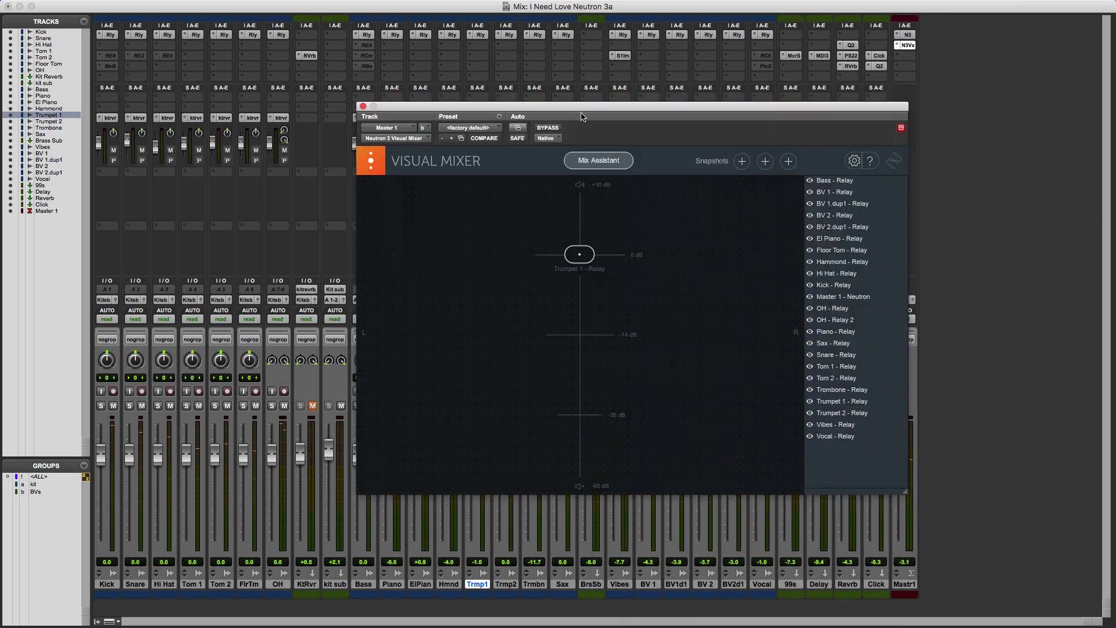
left_click(363, 106)
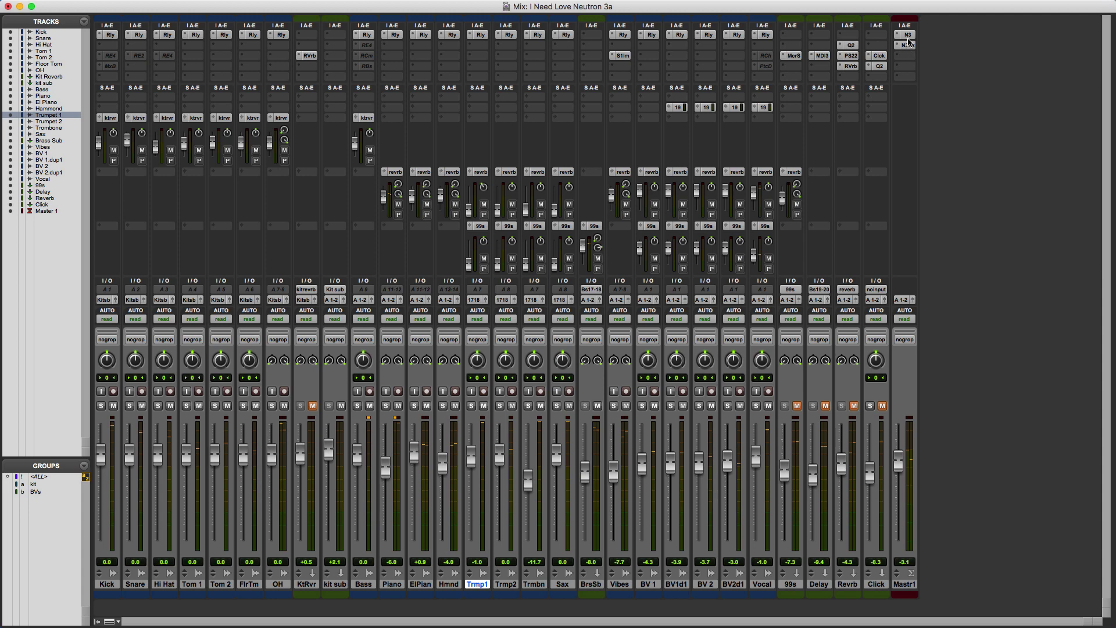
Reopen Master 1's Neutron 3, launch Mix Assistant and select Balance over Track Enhance
left_click(908, 36)
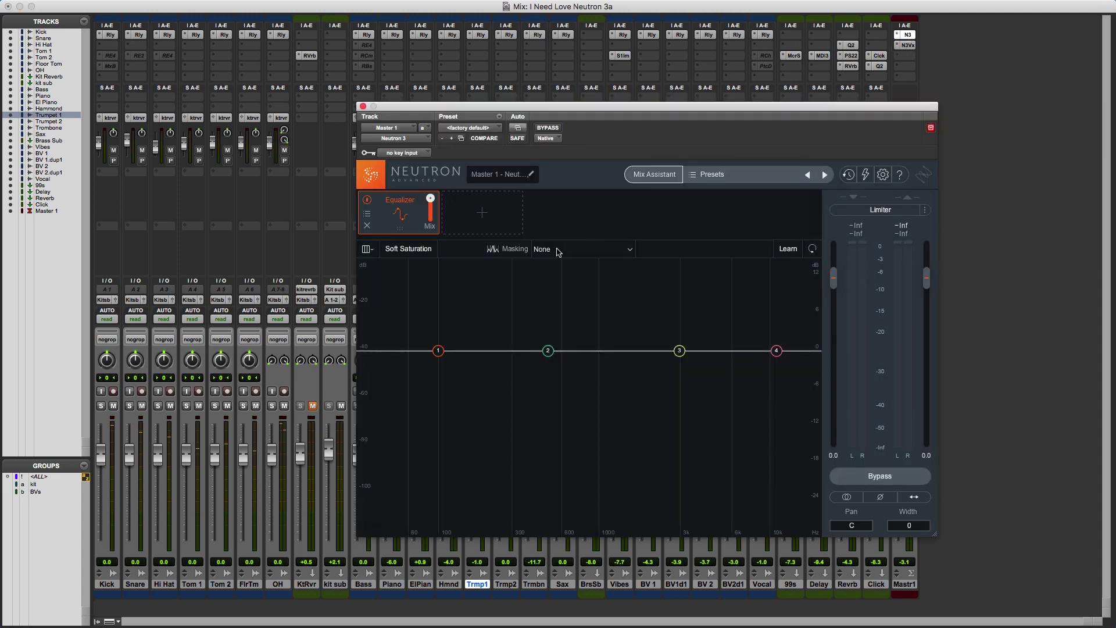
left_click(655, 174)
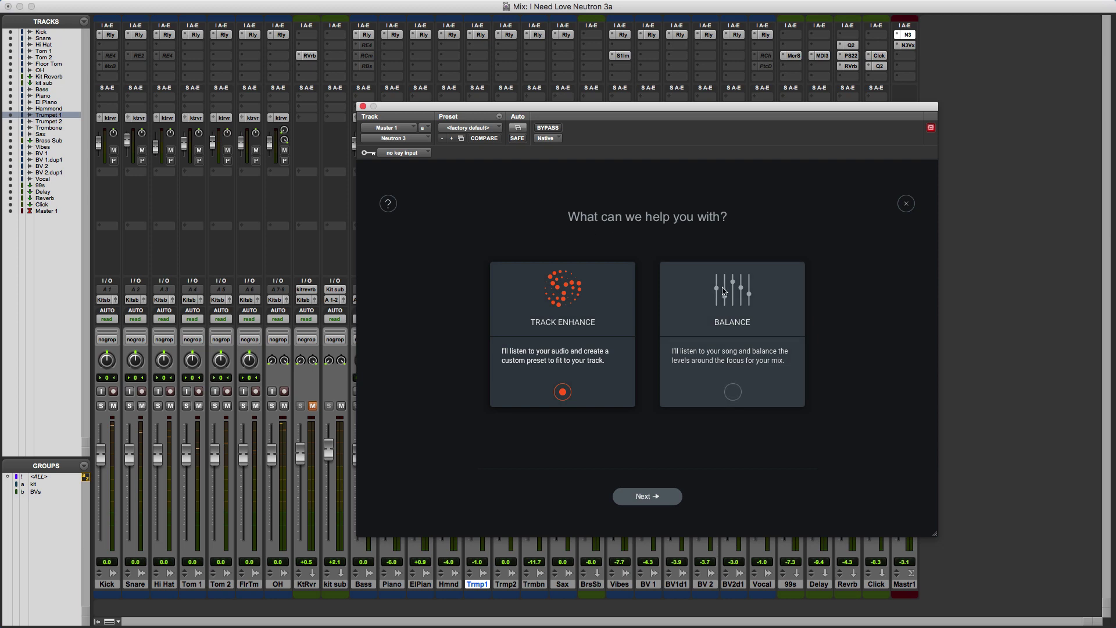
left_click(734, 393)
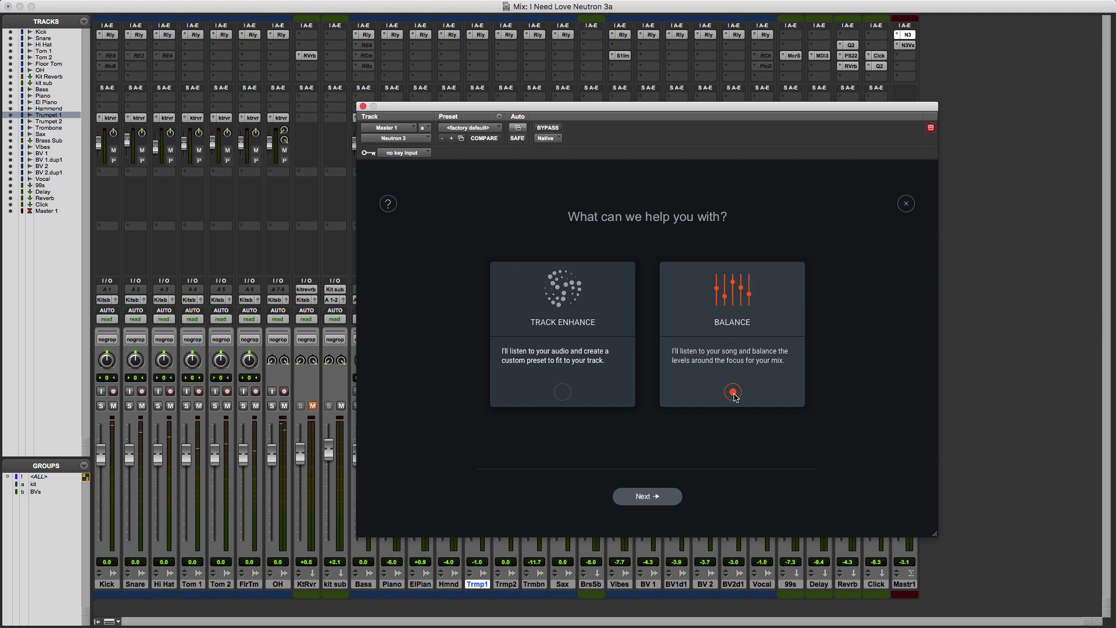
Advance through the Using Balance Assistant introduction to the mix-focus track list
left_click(654, 497)
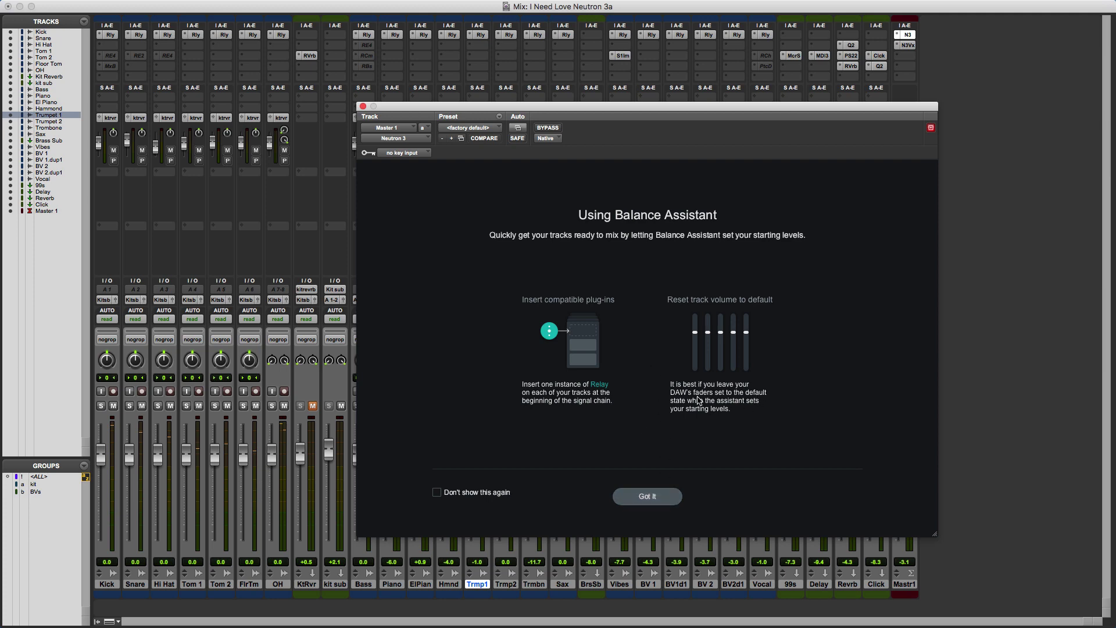
left_click(671, 495)
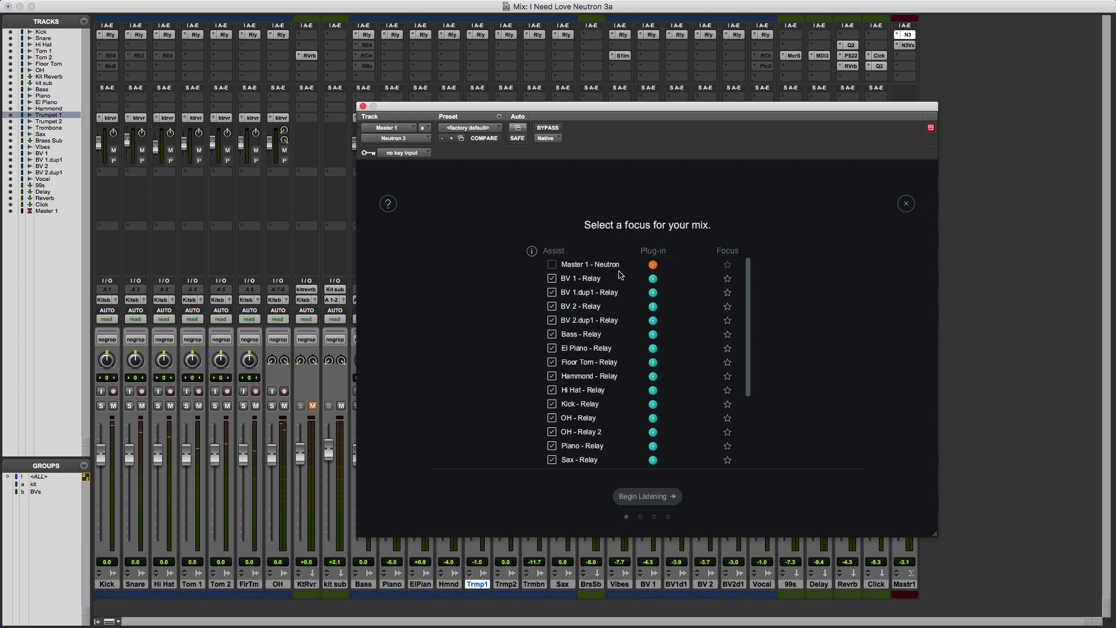
Star Vocal - Relay as the mix focus and begin the listening stage
scroll(618, 280, "down", 5)
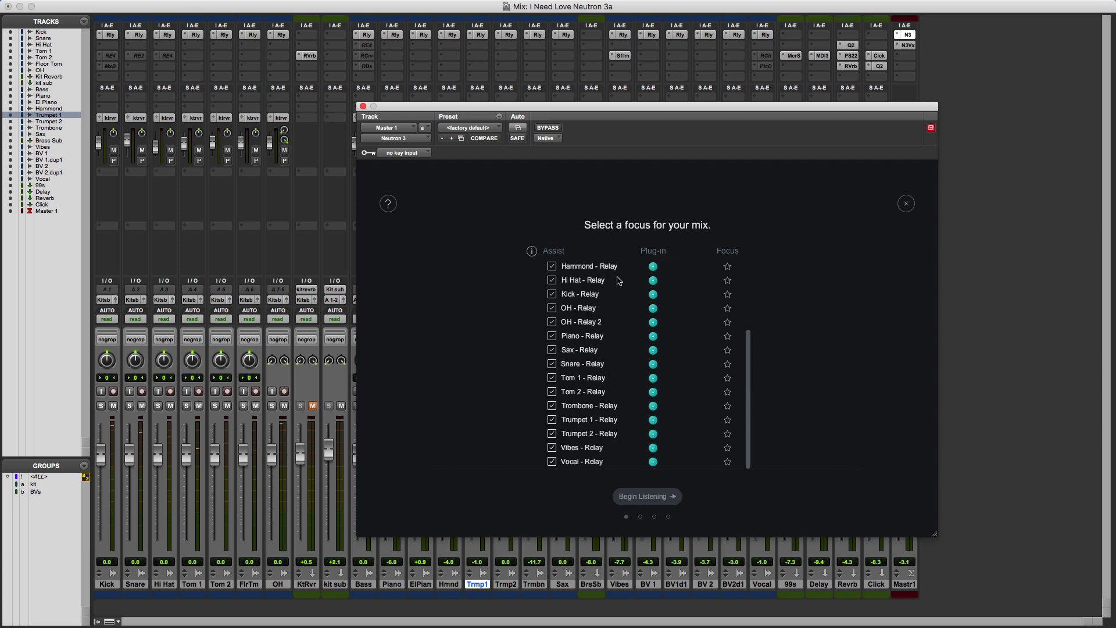
left_click(727, 462)
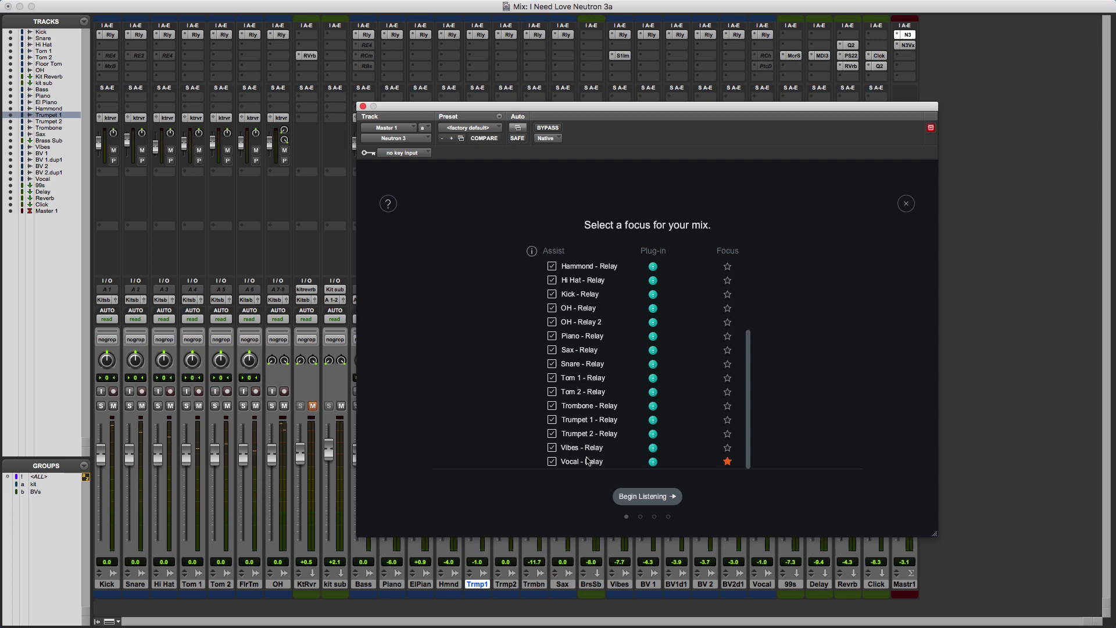
left_click(633, 497)
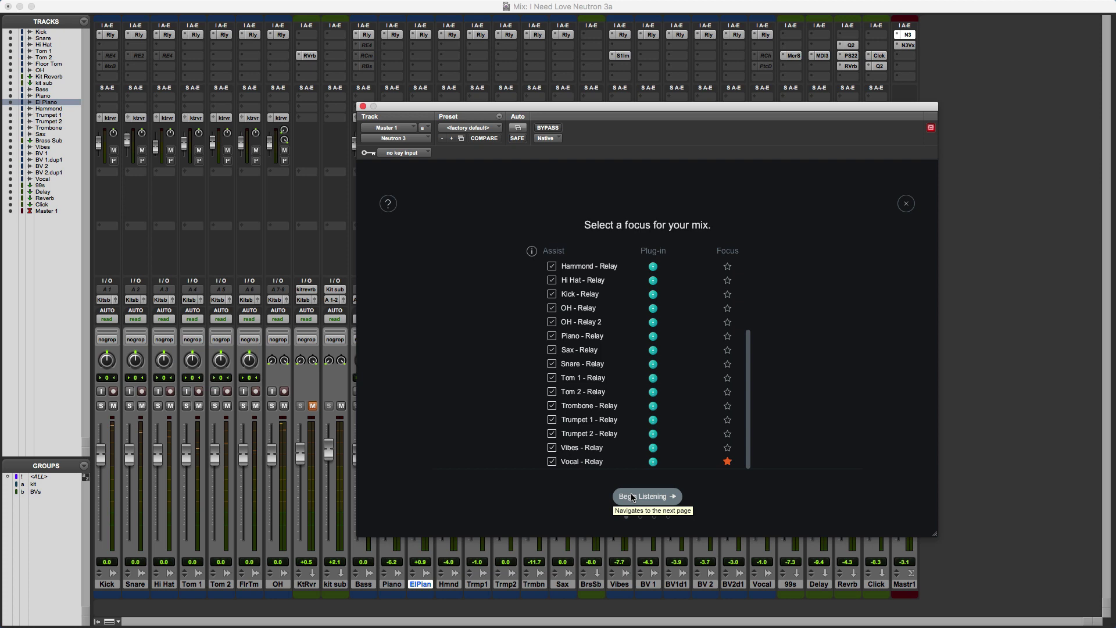
Start the Balance Assistant listening and play the song from the beginning
left_click(633, 497)
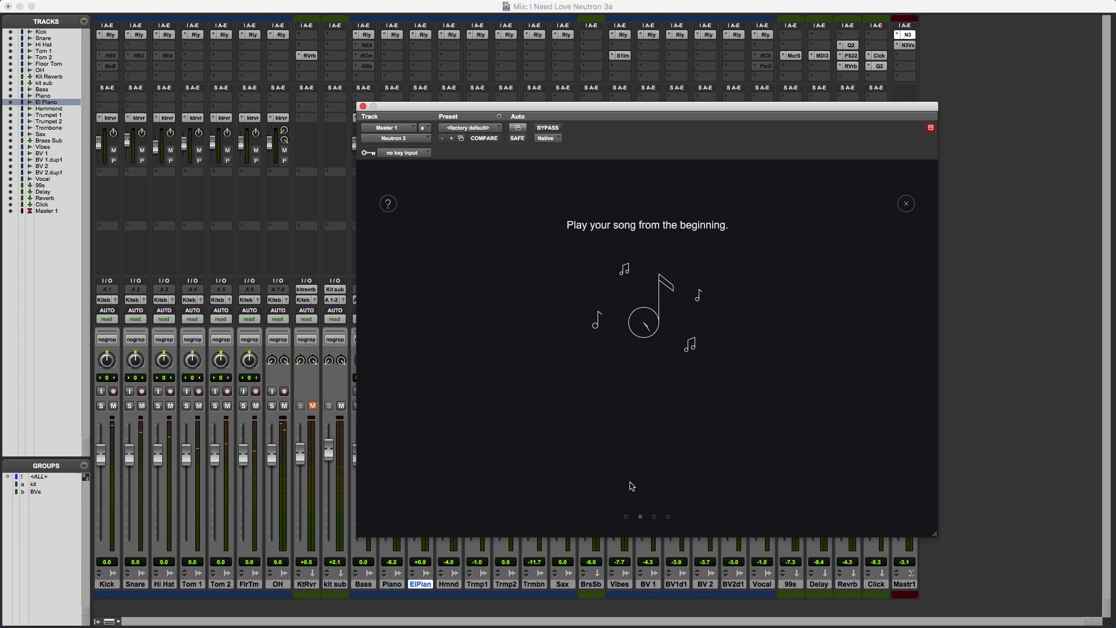
key("space")
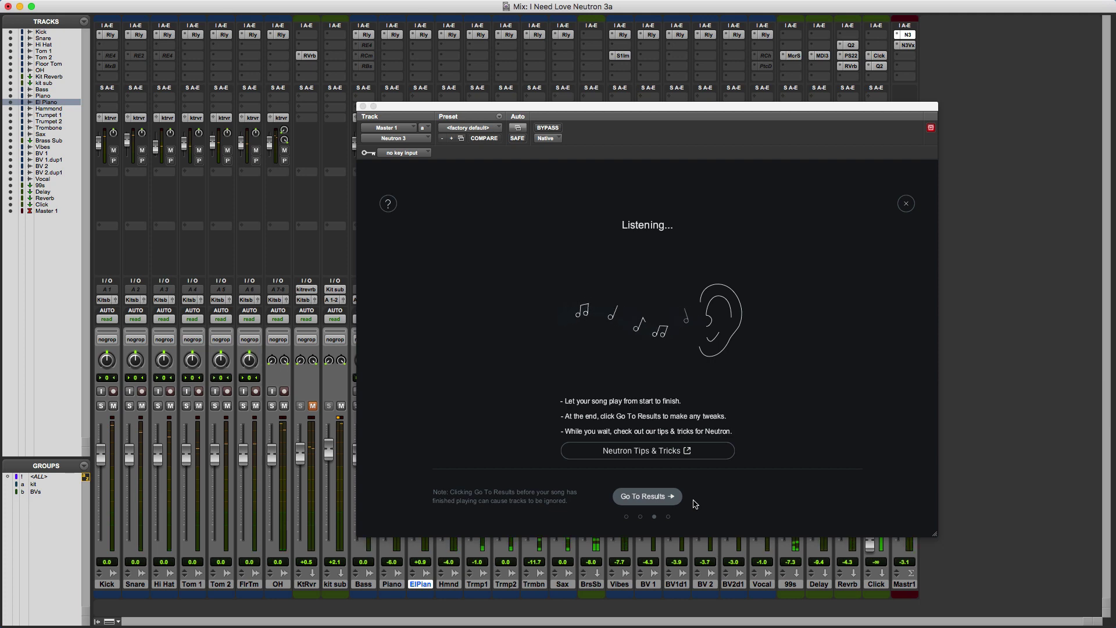
Show the Balance results and bring up the Snare track's Relay, its gain at -9.2 dB
left_click(647, 497)
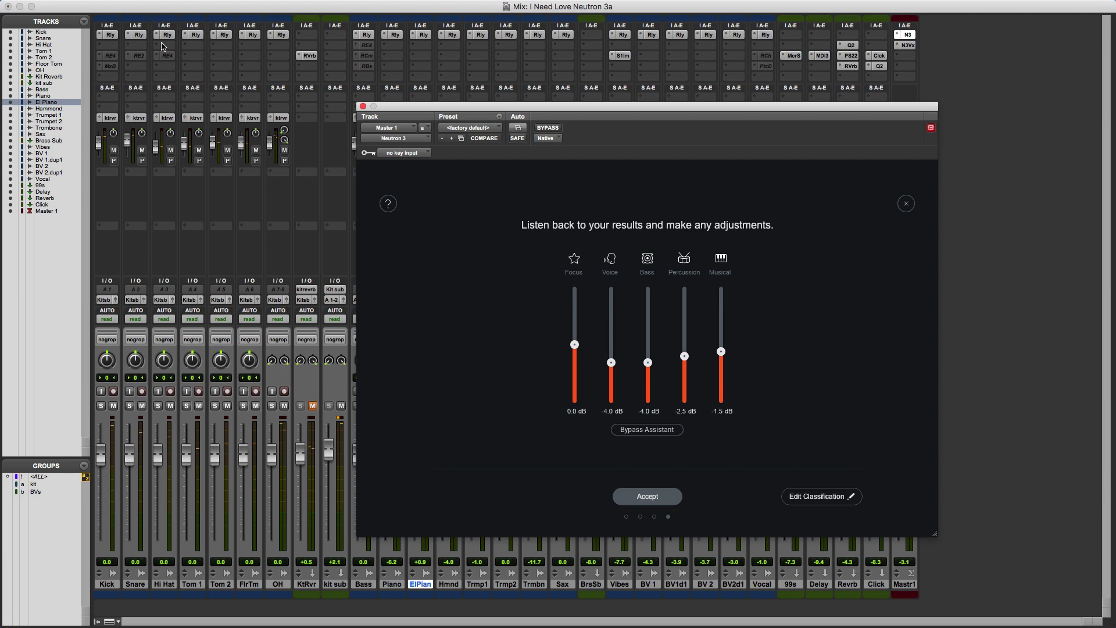
left_click(137, 35)
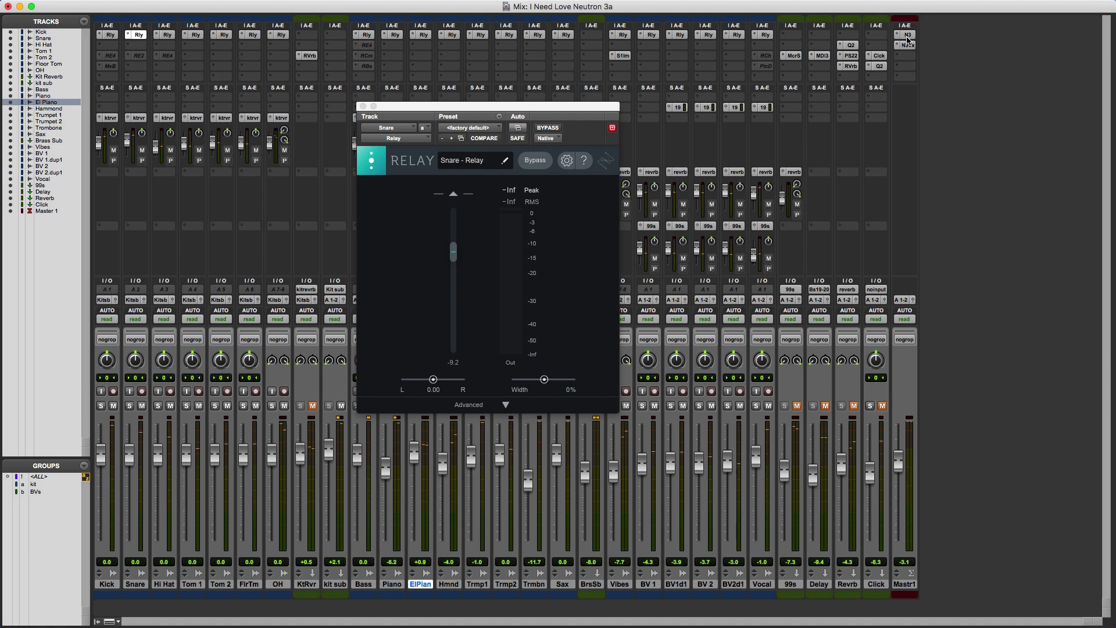
Reopen Neutron 3 on Master 1 and change Hammond - Relay's track type from Voice to Musical
left_click(907, 36)
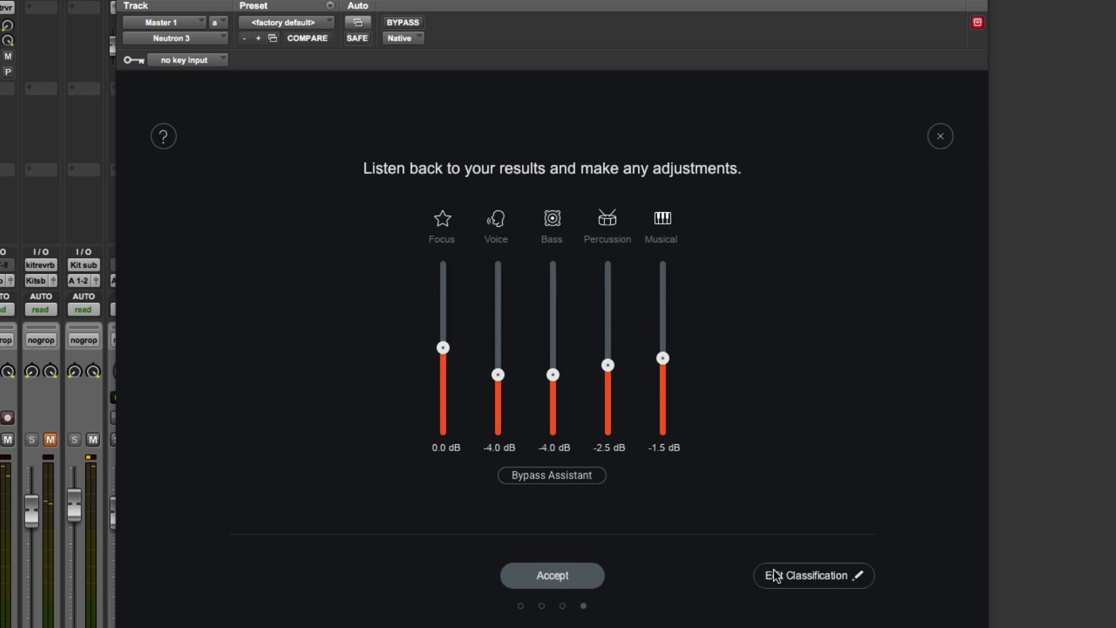
left_click(807, 577)
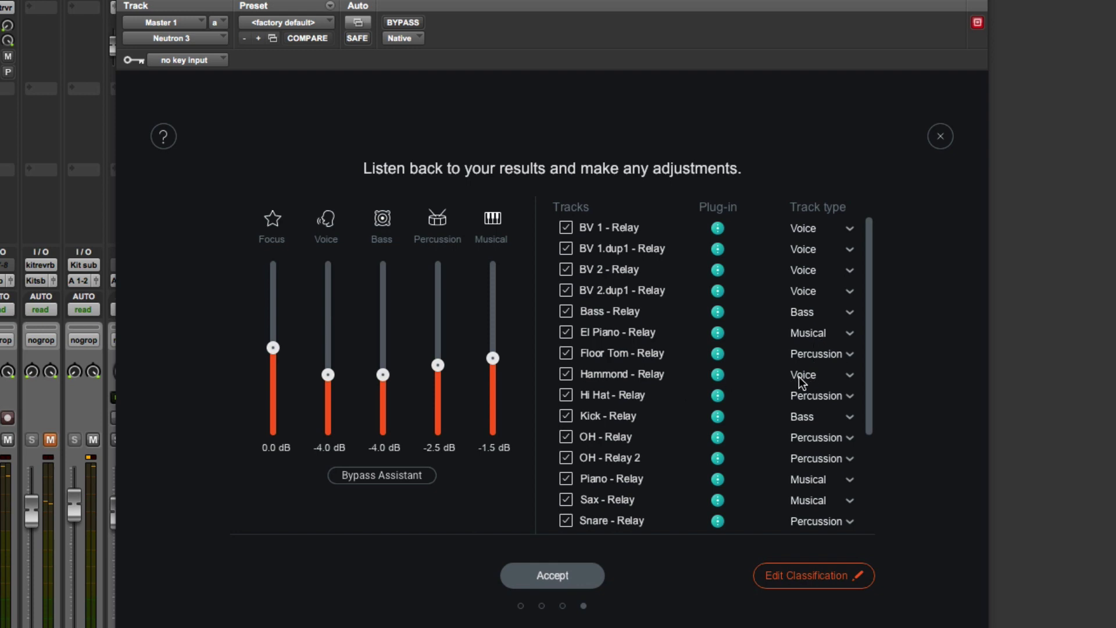
left_click(846, 378)
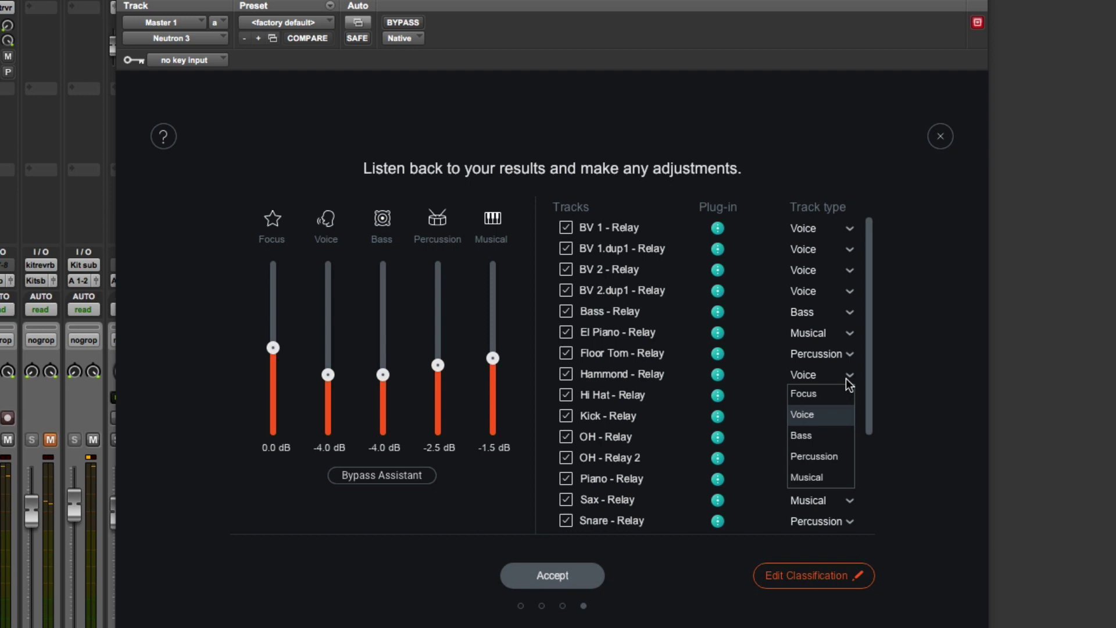
left_click(826, 476)
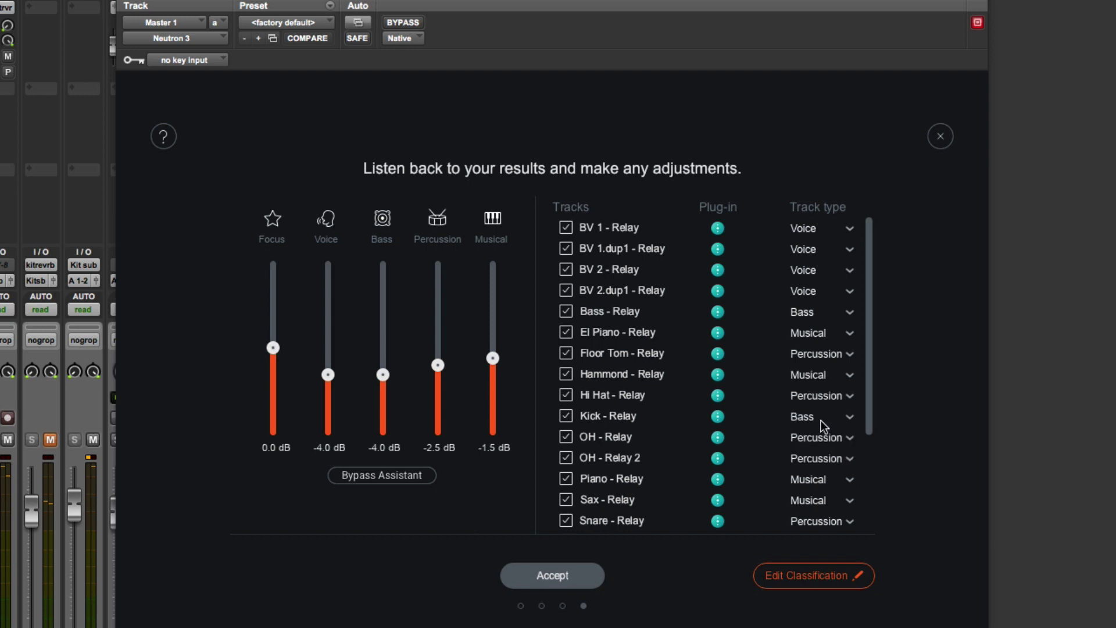
scroll(819, 389, "down", 3)
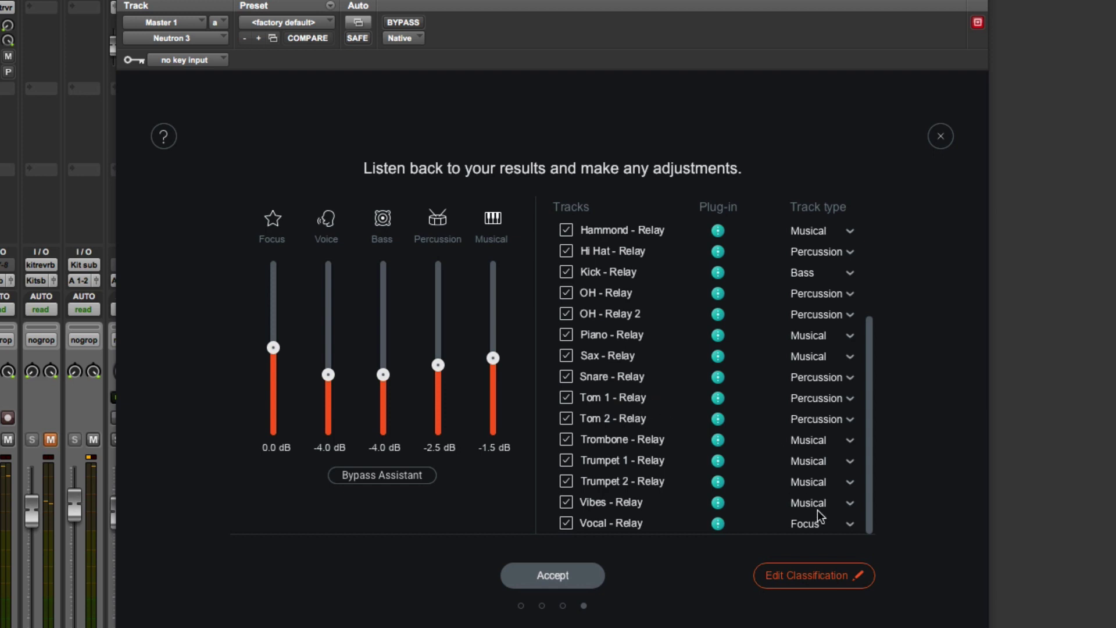
scroll(793, 488, "up", 5)
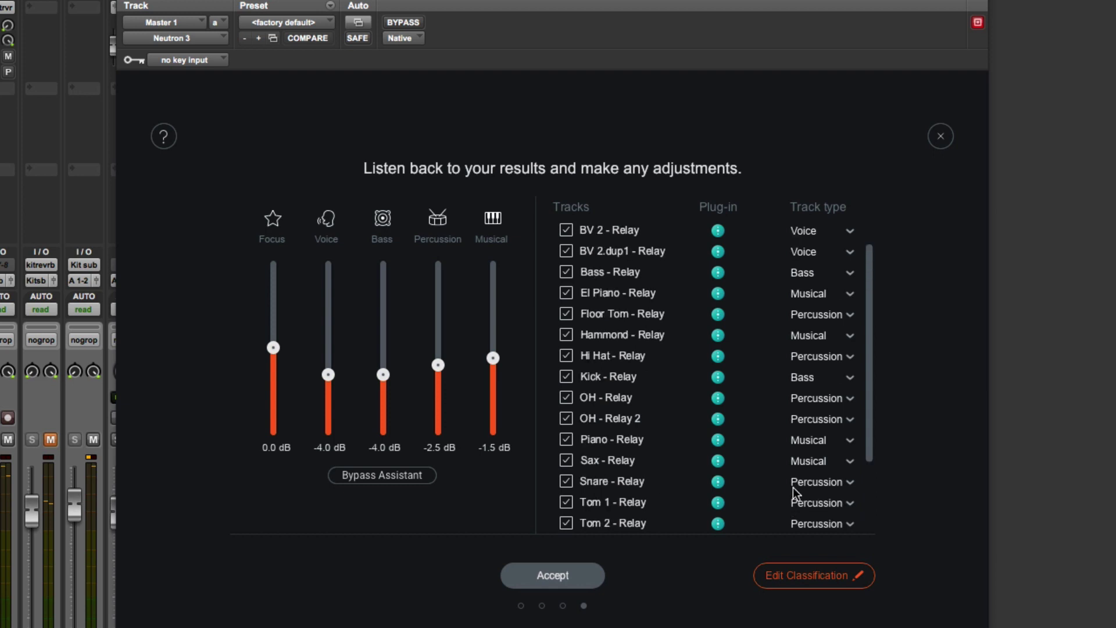
left_click(811, 572)
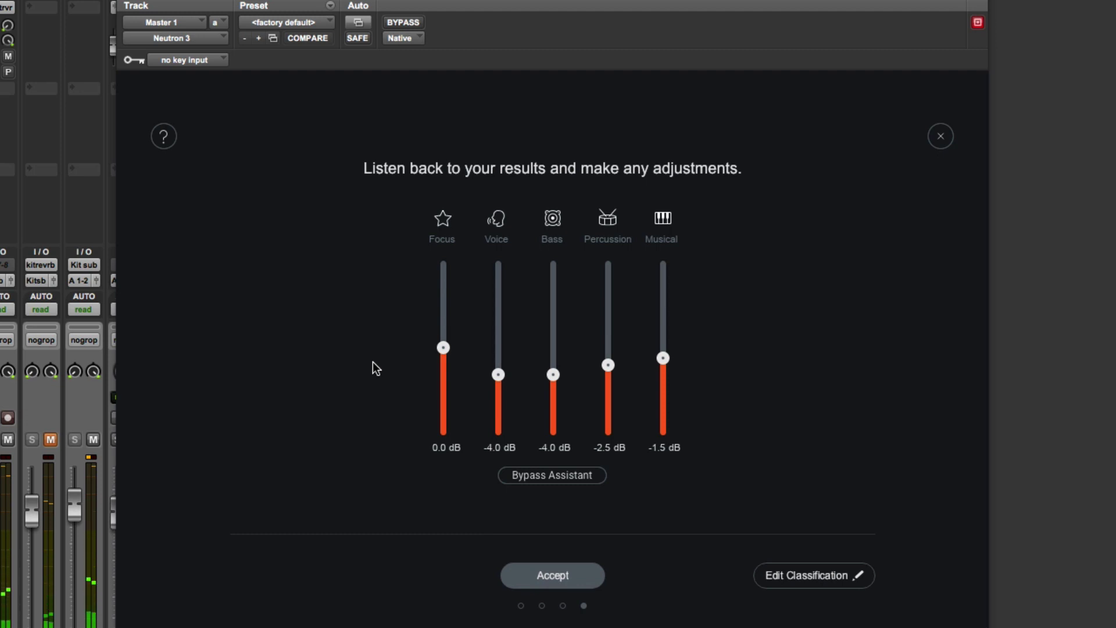
Compare the balance with Bypass Assistant on and off, then raise Focus to 1.3 dB
left_click(568, 483)
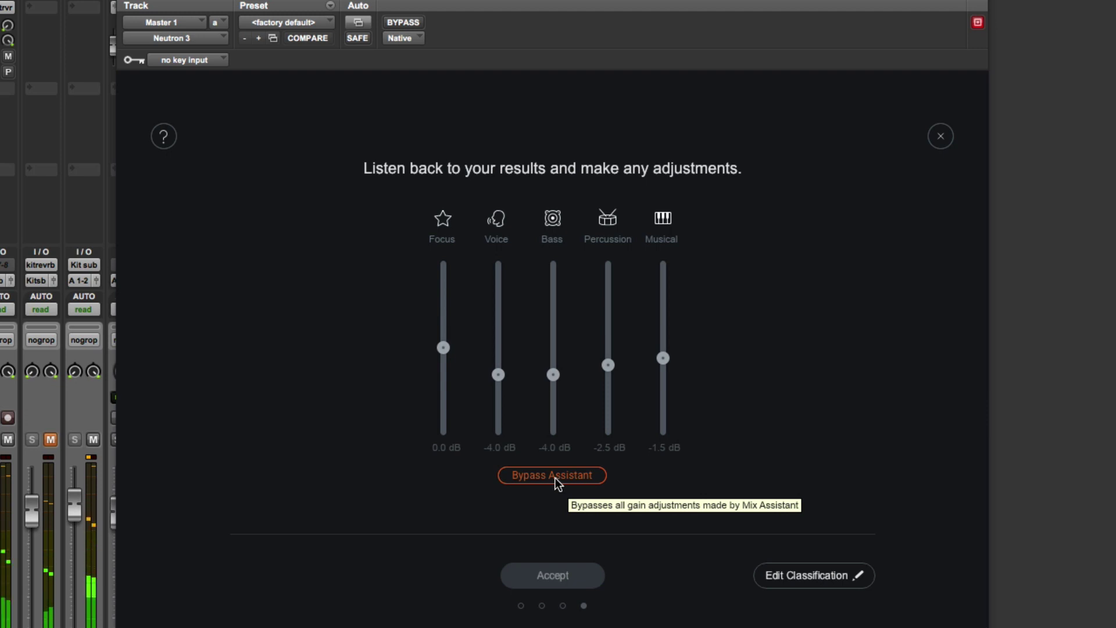
left_click(554, 477)
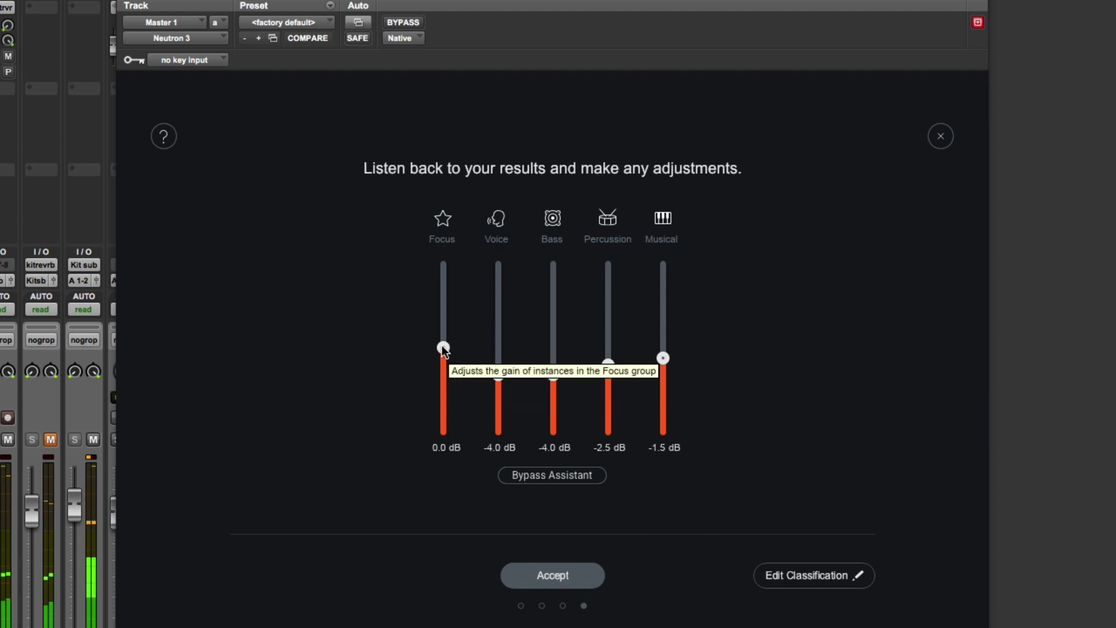
left_click_drag(441, 344, 443, 333)
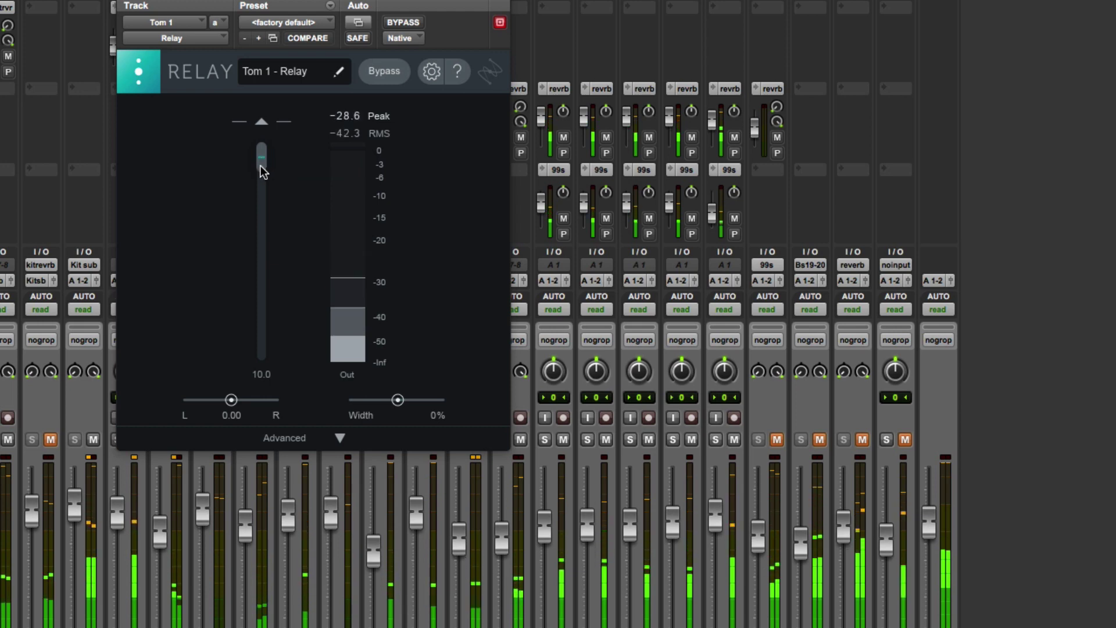
Lower Tom 1's Relay gain to -17.0 and Tom 2's to about -13.4, then show Floor Tom's Relay
left_click_drag(260, 166, 259, 224)
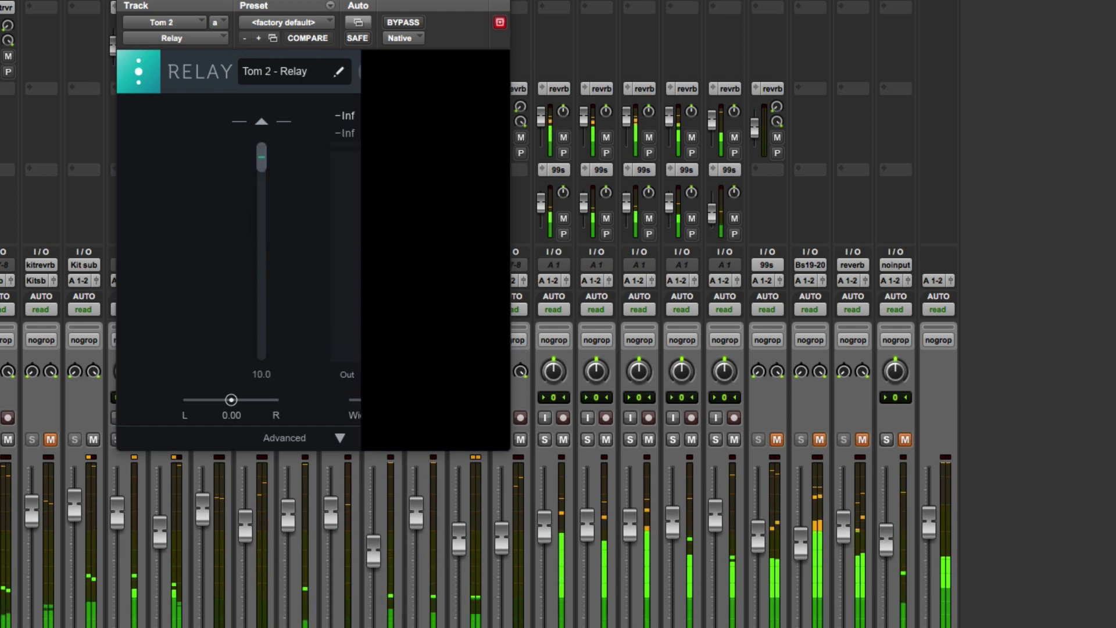
left_click_drag(257, 156, 260, 224)
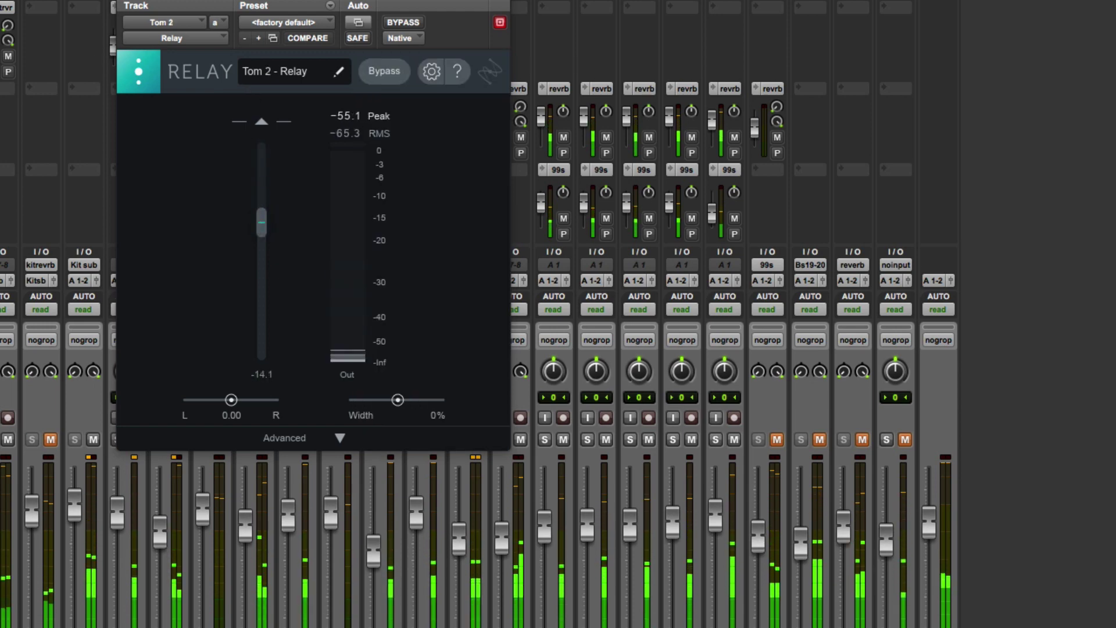
left_click(107, 24)
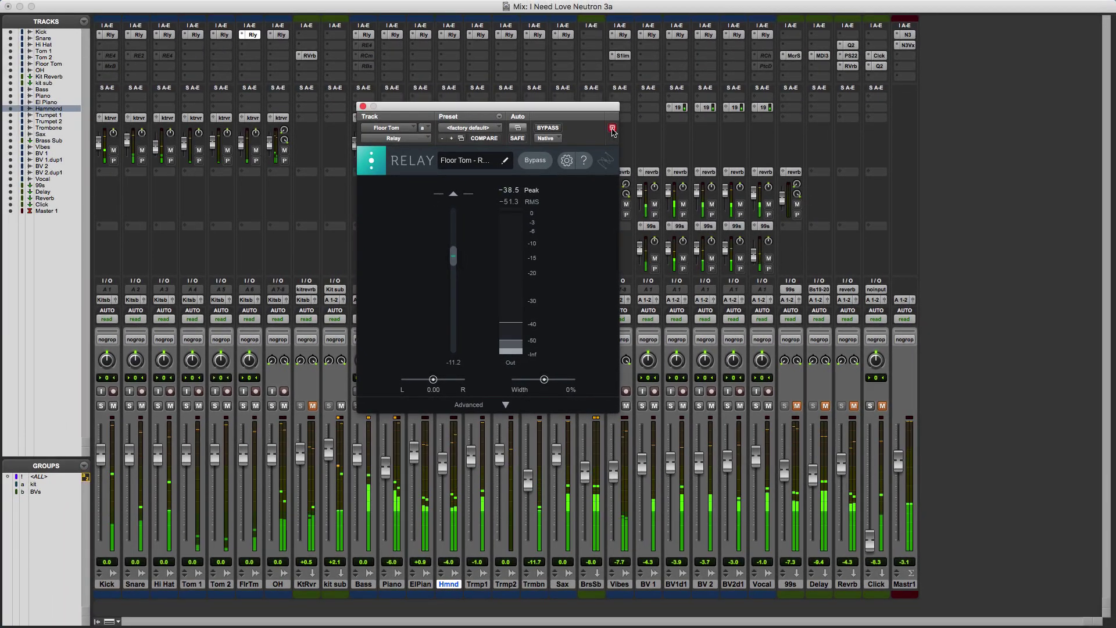
Arrange Floor Tom's Relay beside Master 1's Neutron 3 Balance results, keeping Relay on Floor Tom
left_click_drag(531, 107, 290, 75)
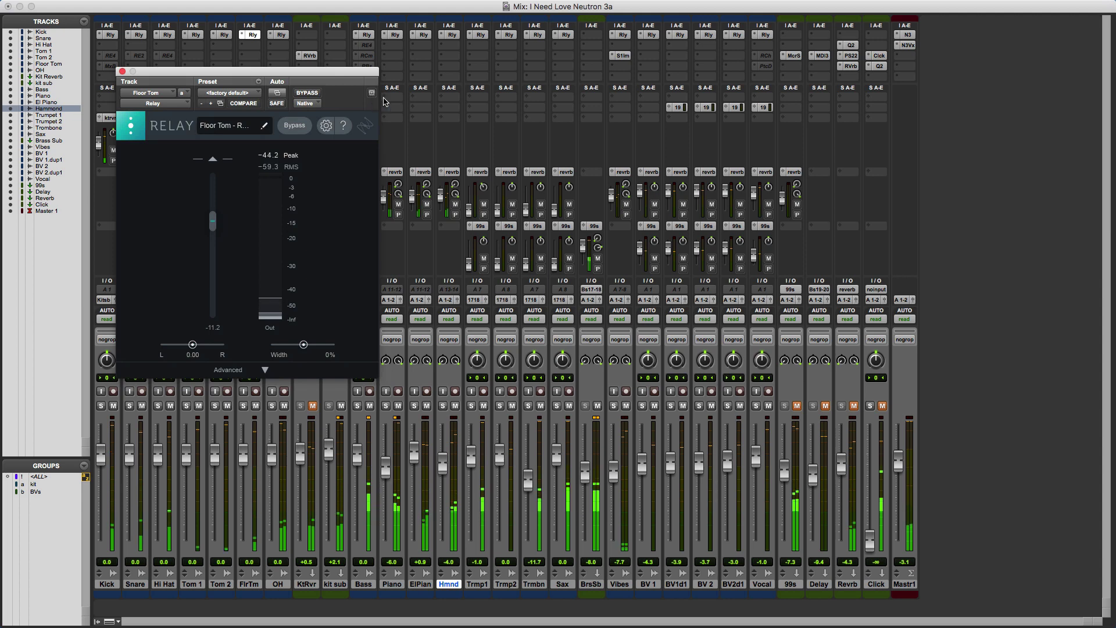
left_click(904, 34)
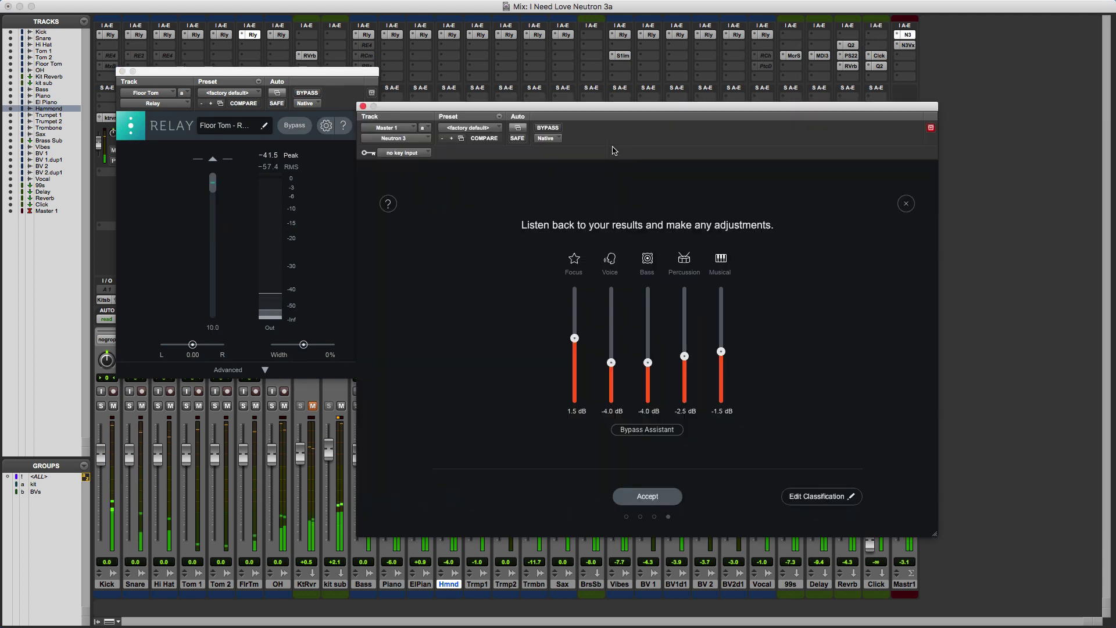
left_click_drag(522, 110, 592, 112)
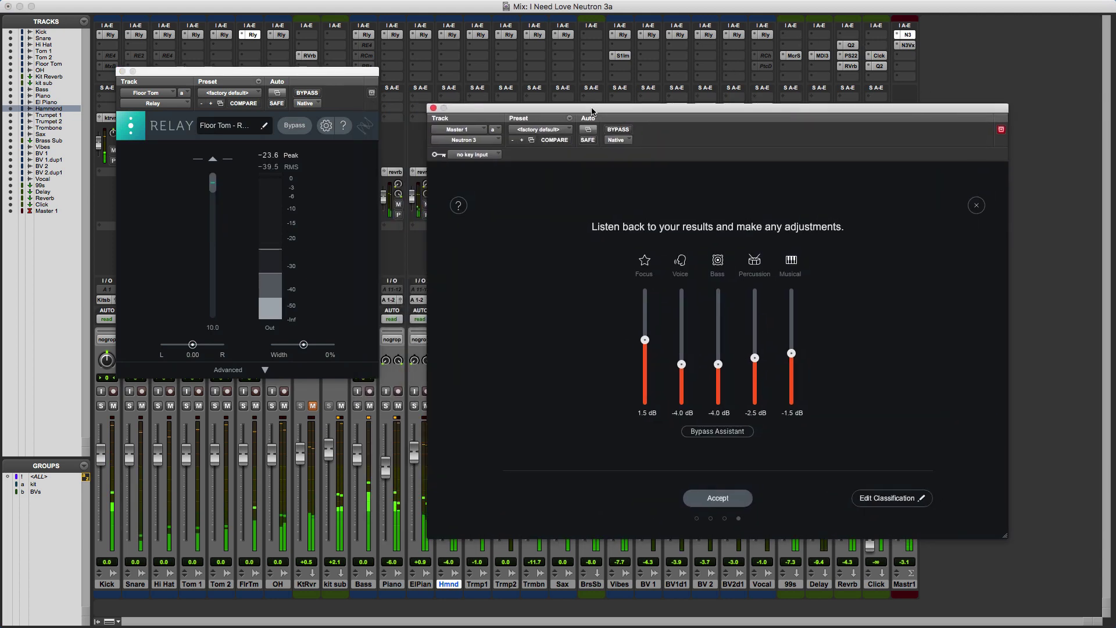
left_click(158, 96)
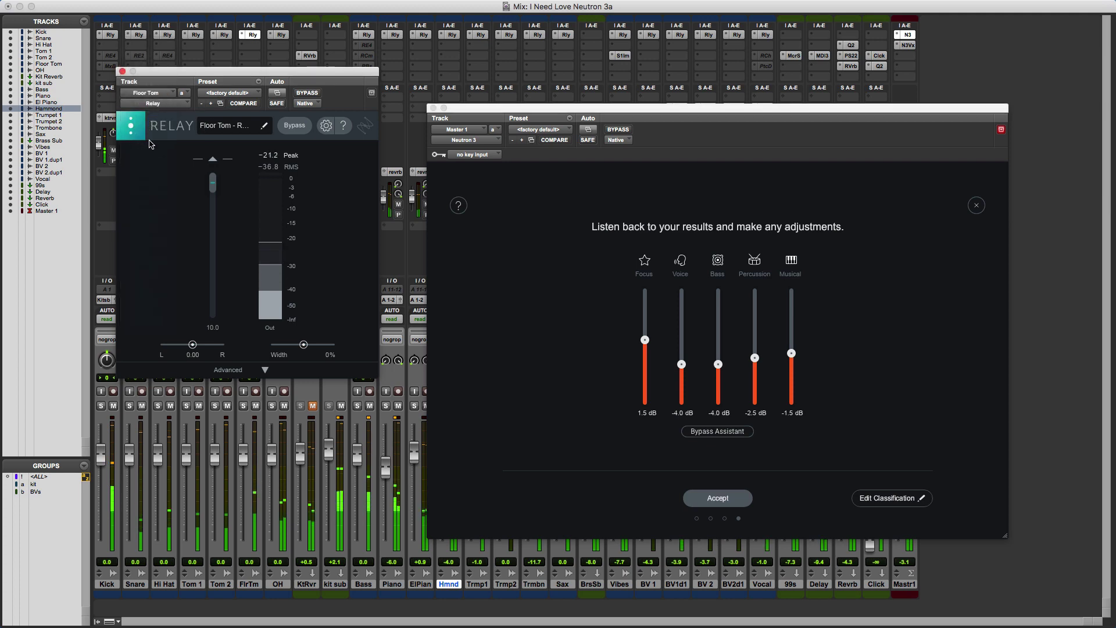
left_click(151, 93)
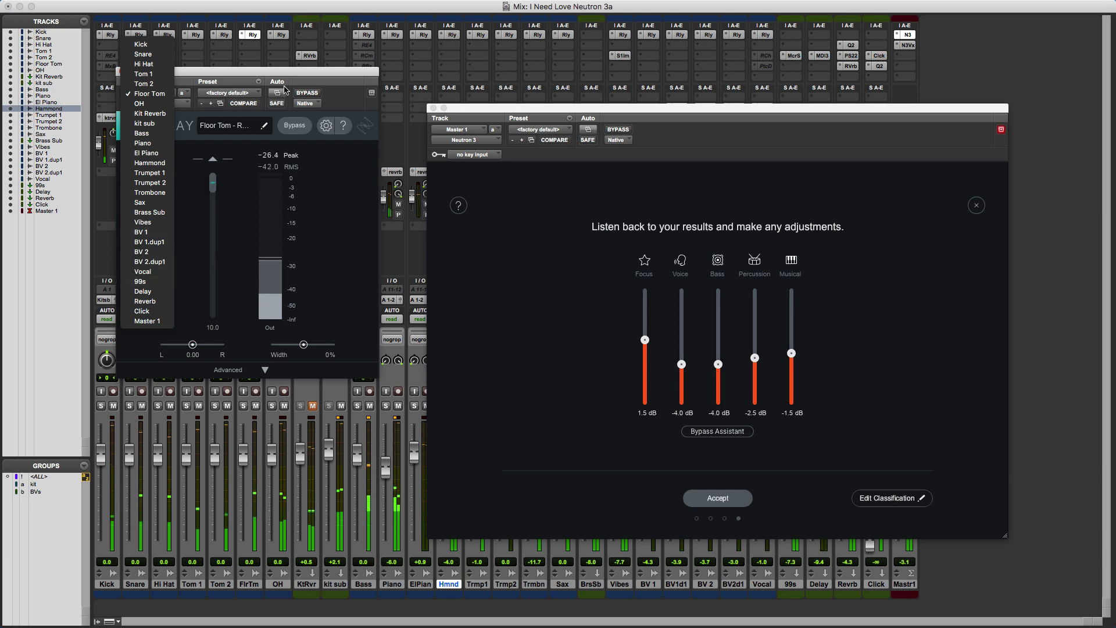
left_click(498, 243)
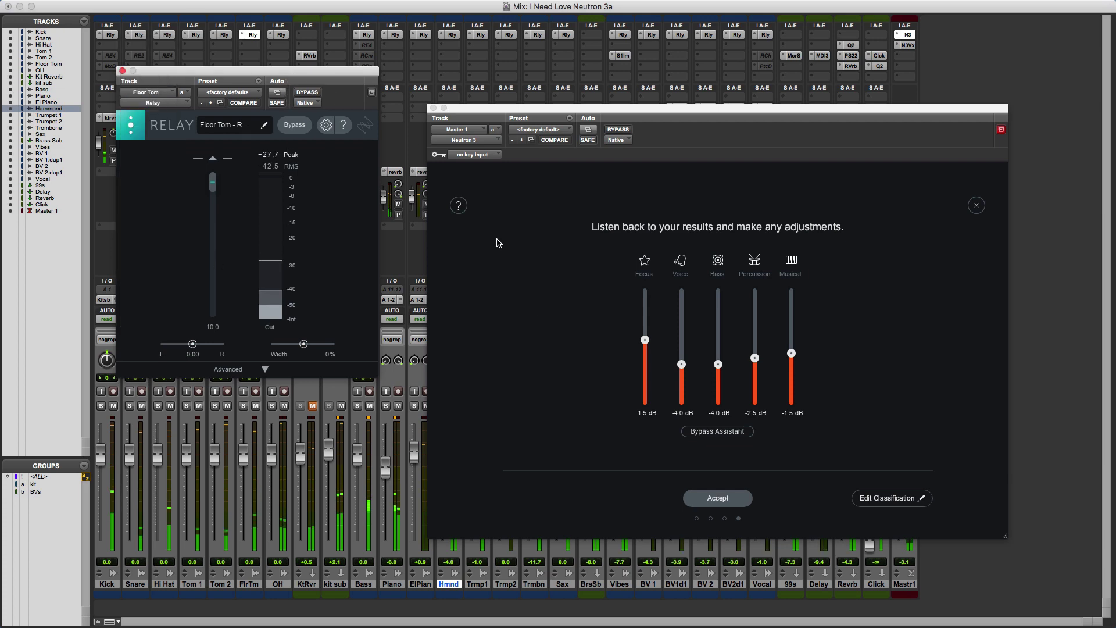
Accept the Mix Assistant balance and switch Relay to the Sax track, reading -18.7 dB
left_click(708, 500)
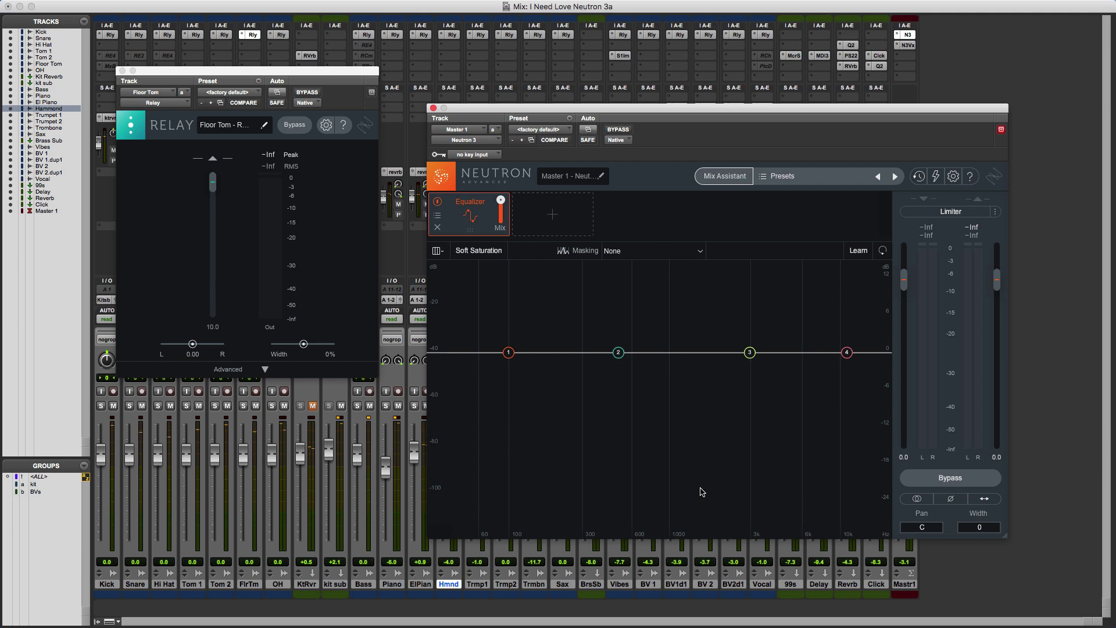
left_click(563, 34)
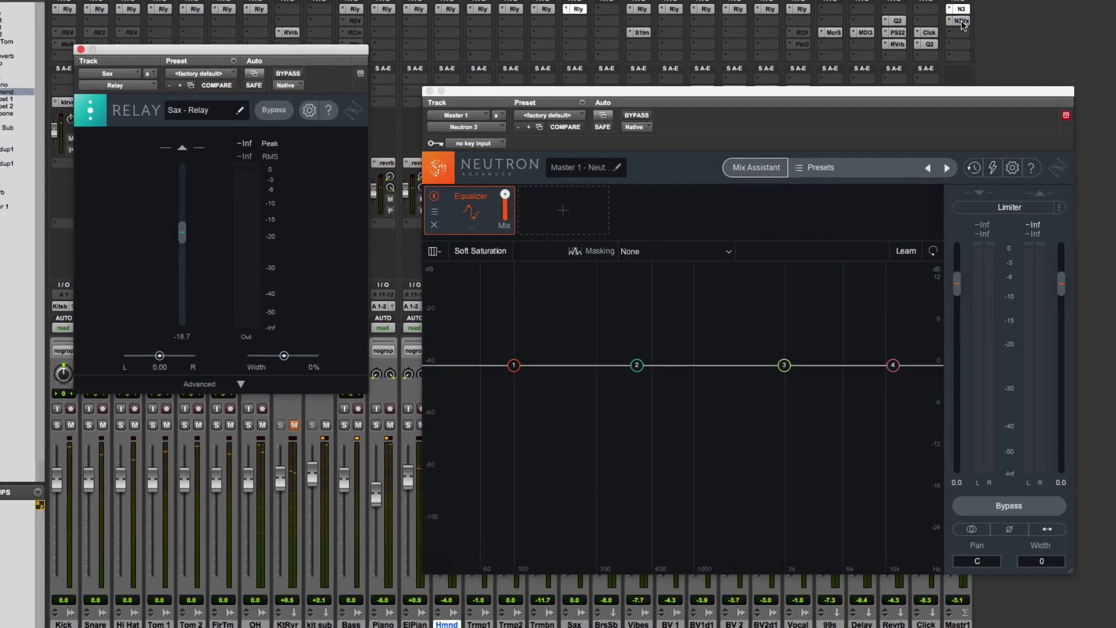
Open Master 1's Neutron 3 Visual Mixer and nudge Sax - Relay to -18.32 dB
left_click(944, 29)
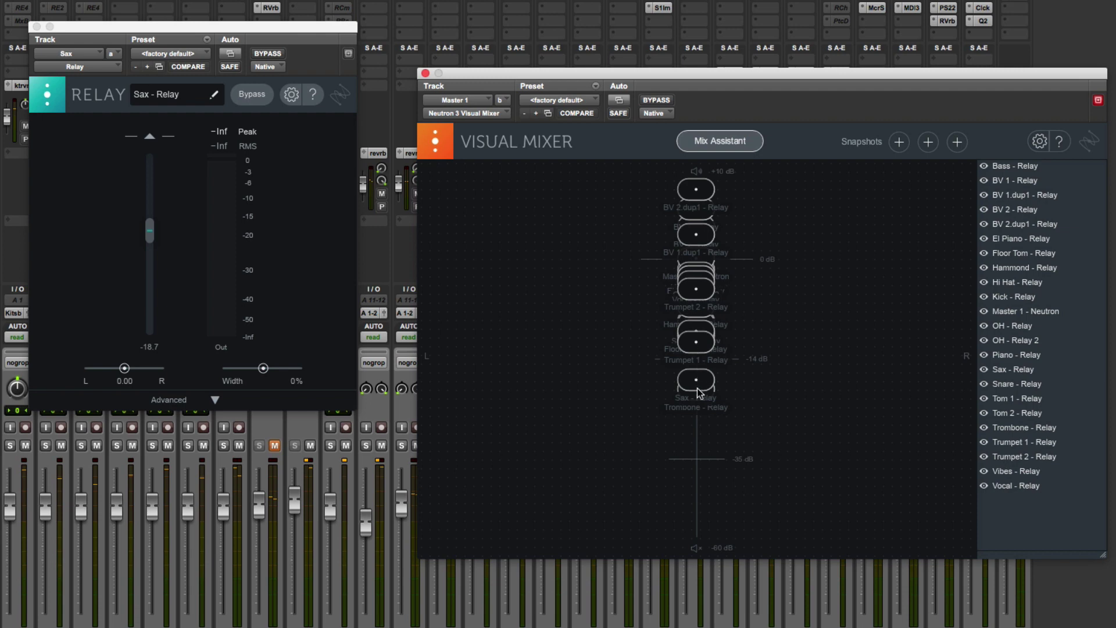
mouse_move(697, 386)
left_mouse_down()
mouse_move(700, 396)
mouse_move(704, 358)
mouse_move(706, 382)
left_mouse_up()
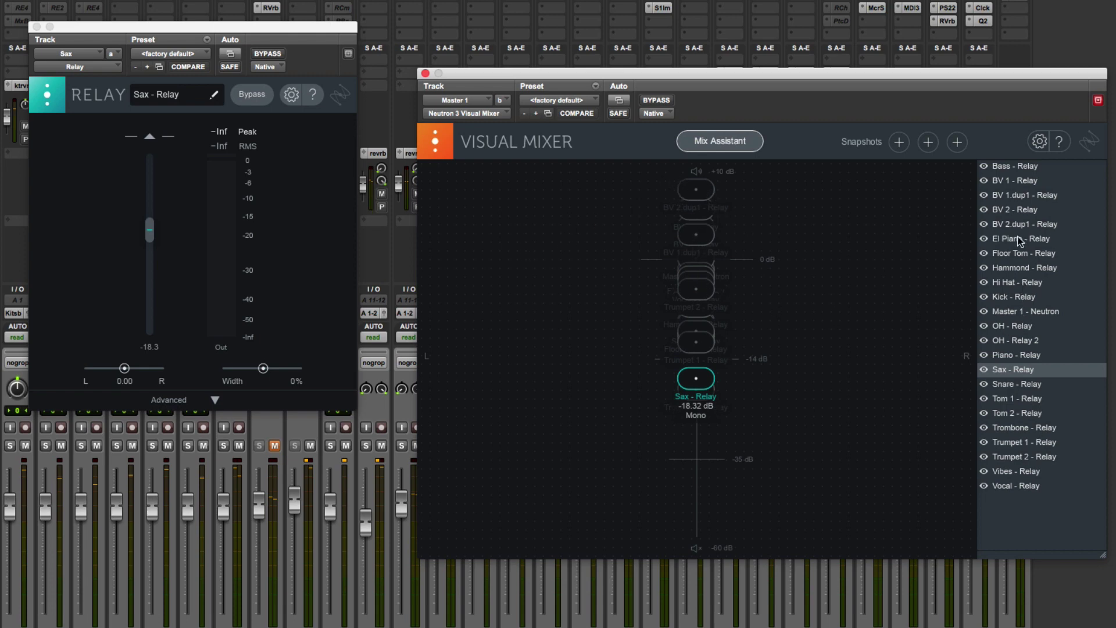
Select El Piano's Relay node in the Visual Mixer and narrow its stereo width
left_click(1017, 254)
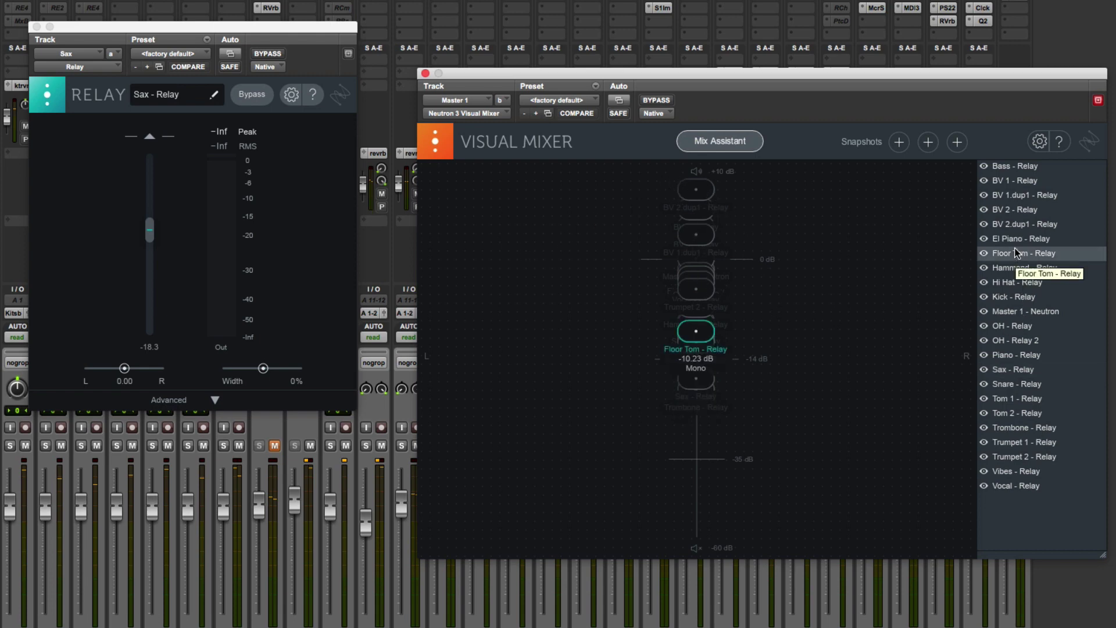
left_click(1015, 239)
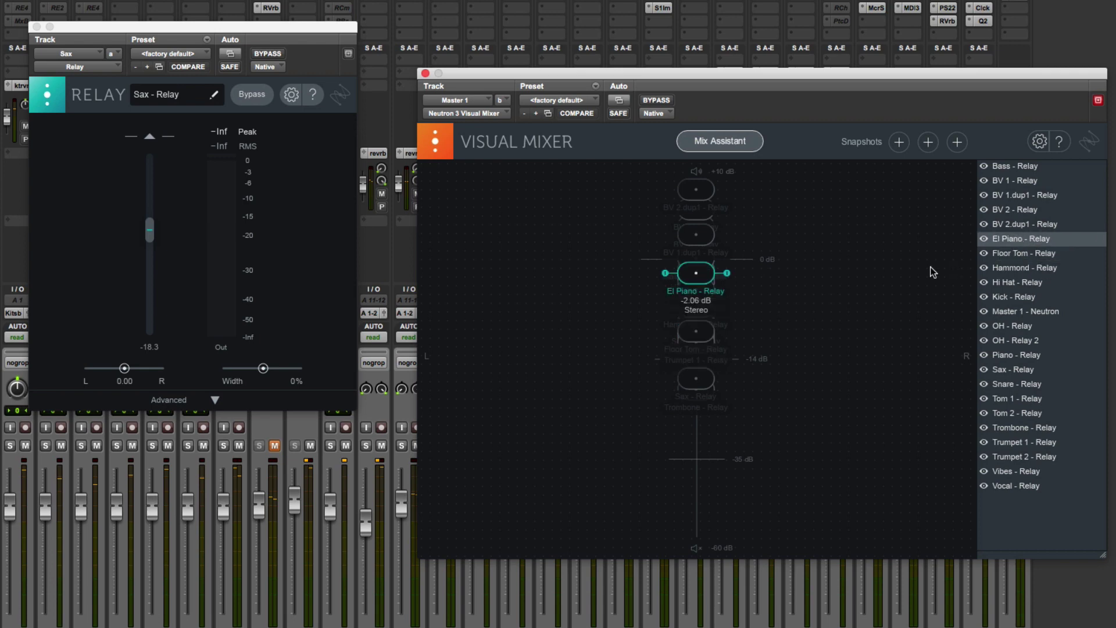
left_click(1006, 254)
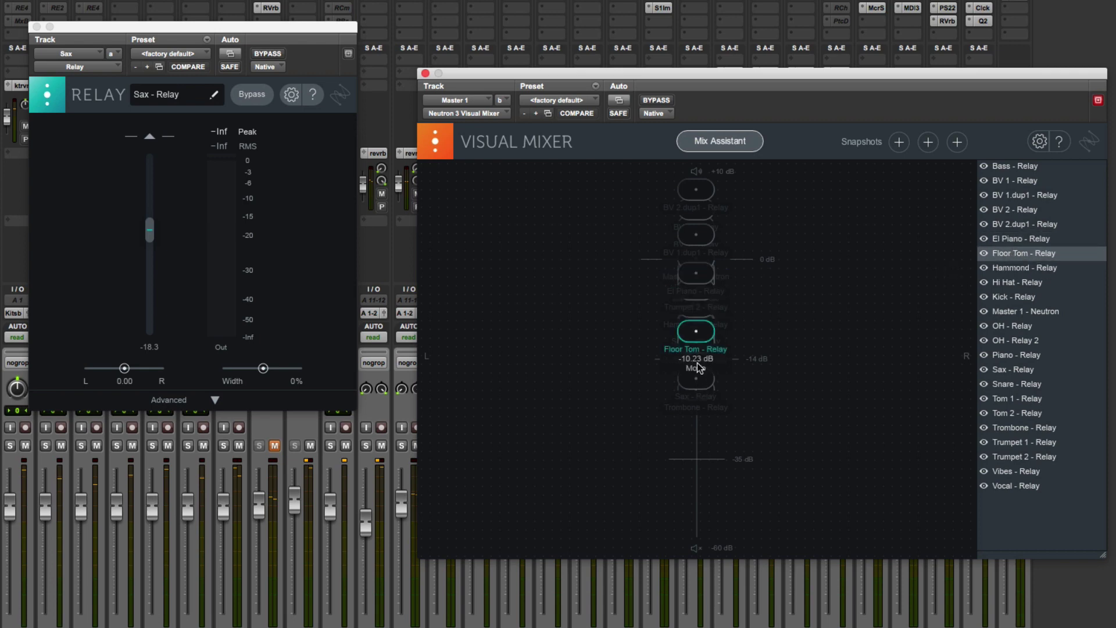
left_click(1015, 242)
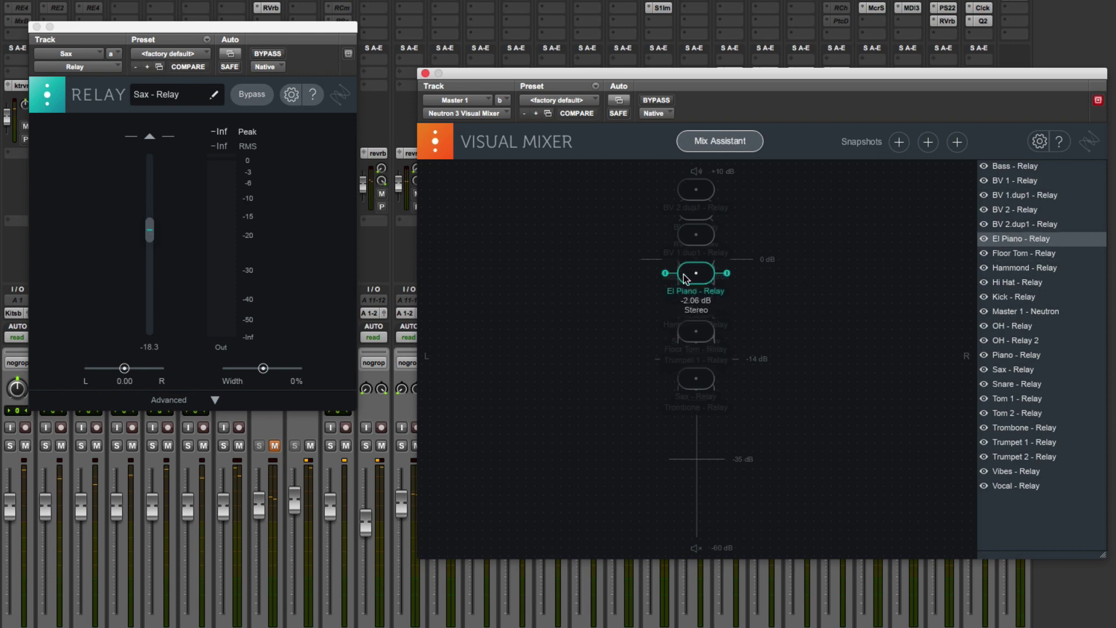
mouse_move(727, 273)
left_mouse_down()
mouse_move(757, 272)
mouse_move(733, 273)
left_mouse_up()
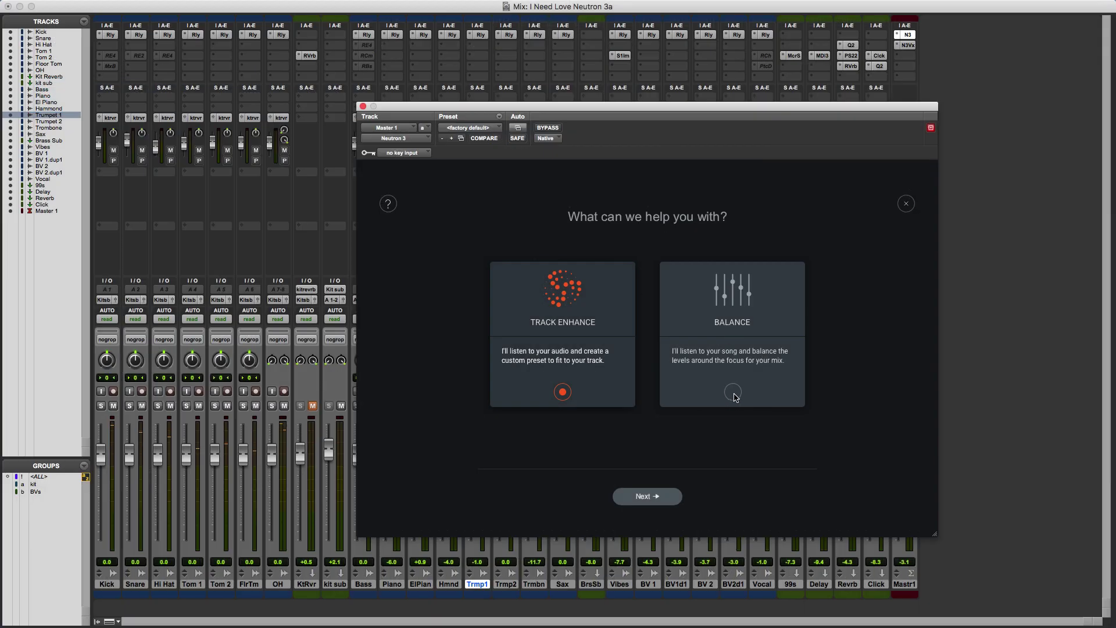
Rerun the Balance analysis on the playing song and raise Focus to 1.5 dB in the results
left_click(733, 393)
left_click(634, 491)
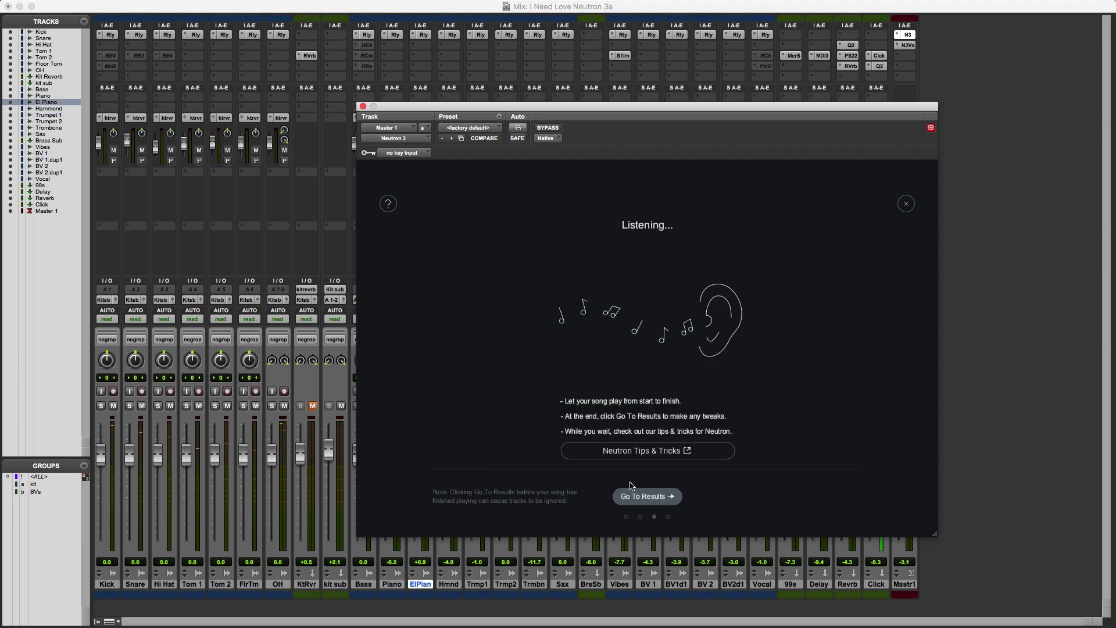
key("space")
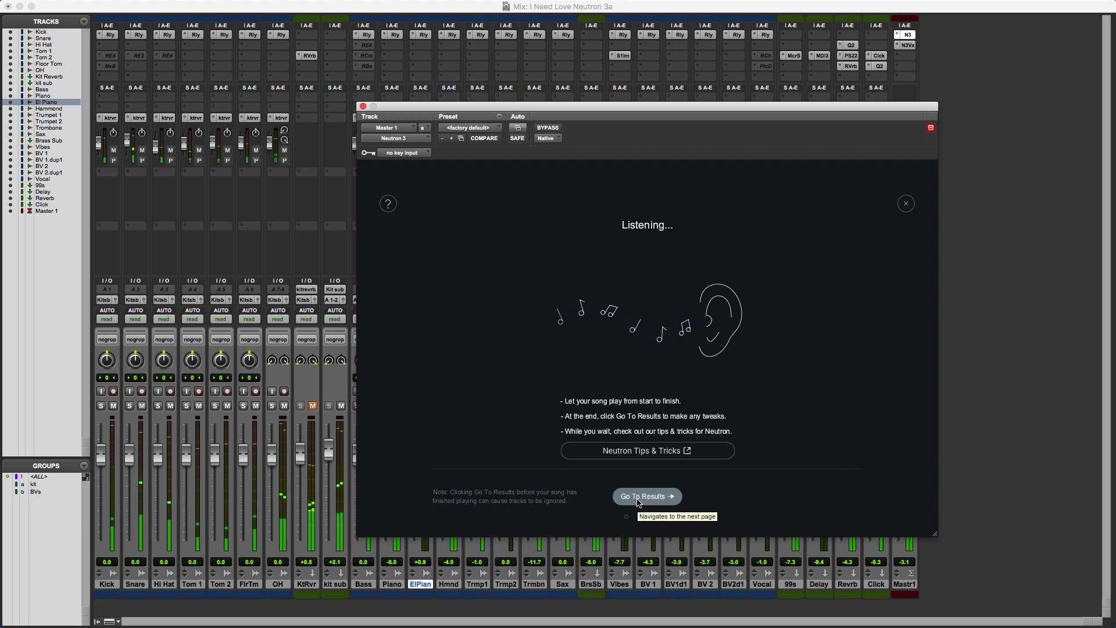
left_click(639, 497)
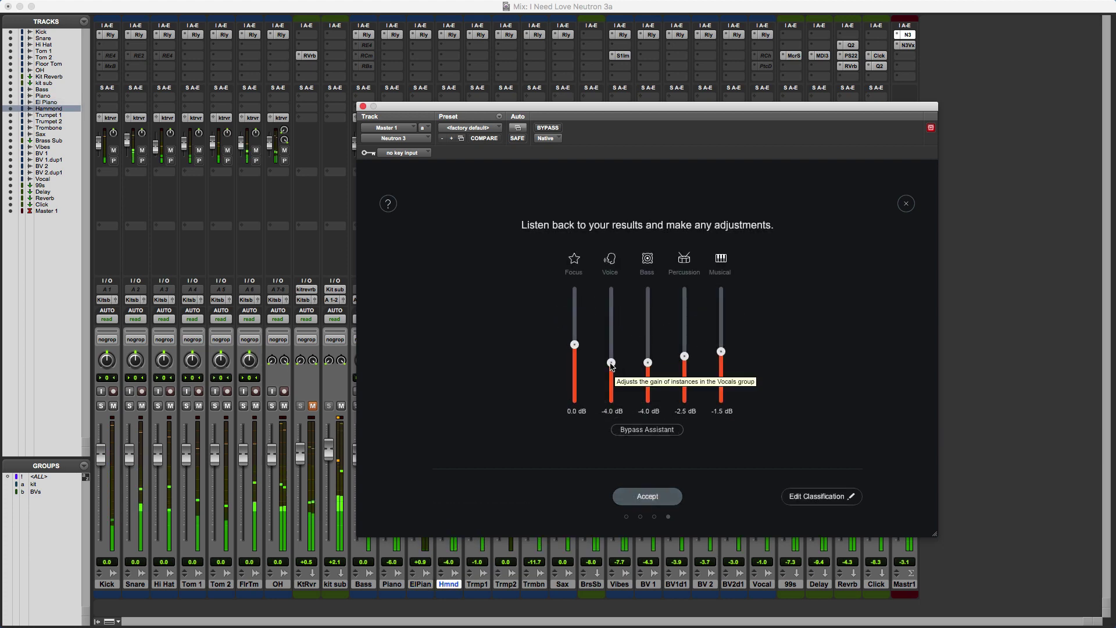
left_click_drag(574, 345, 576, 340)
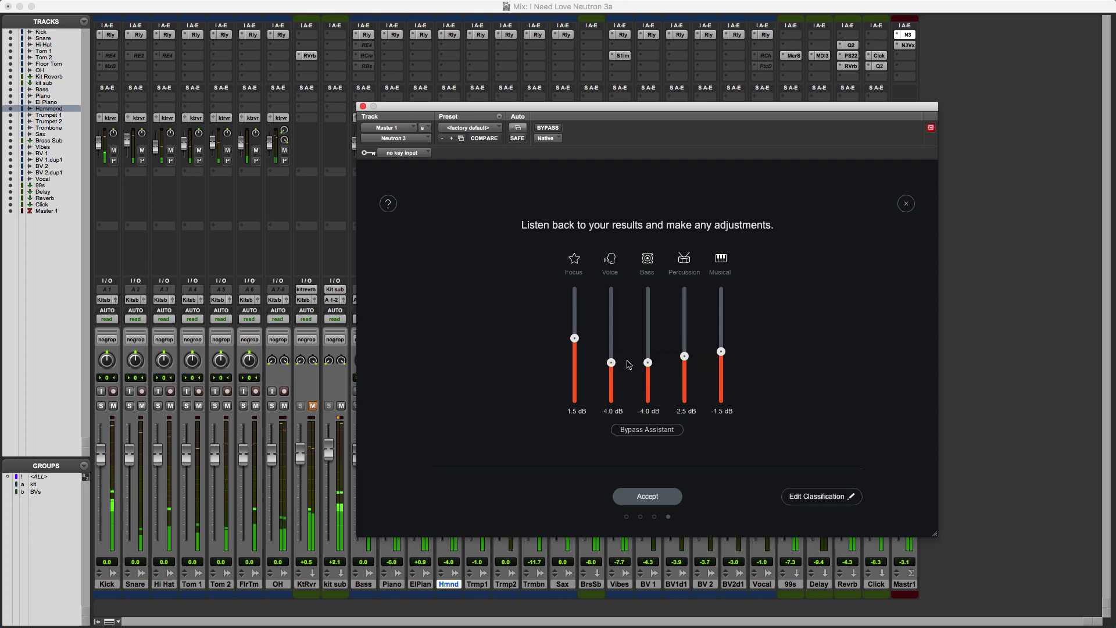